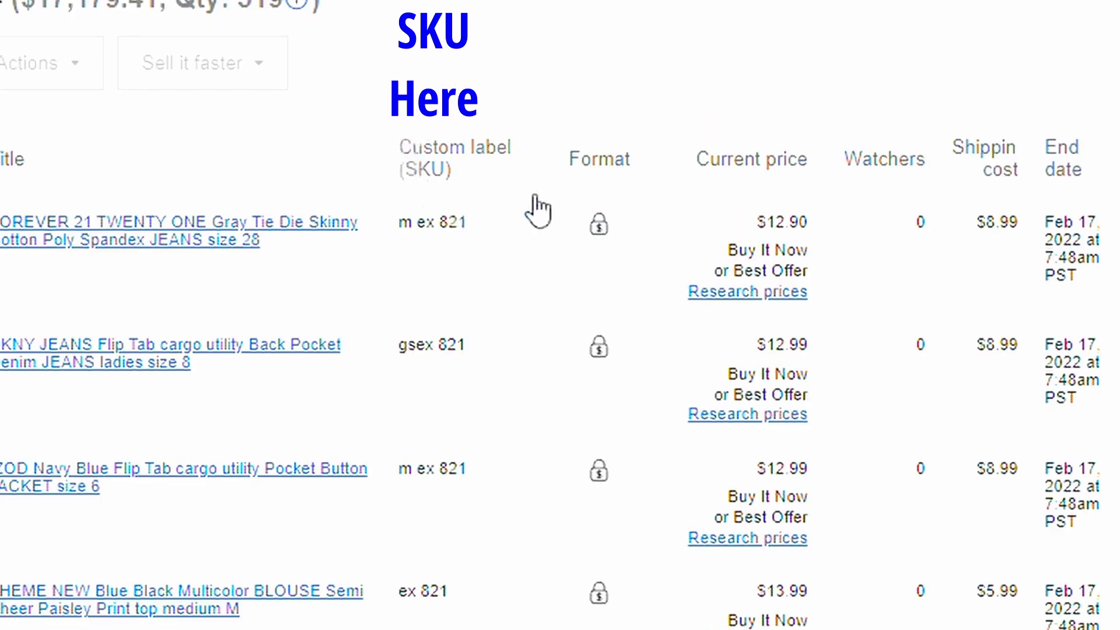
Step: Turn on the Custom label (SKU) column under Customize table and save the view to reload the filtered listings
mouse_move(418, 261)
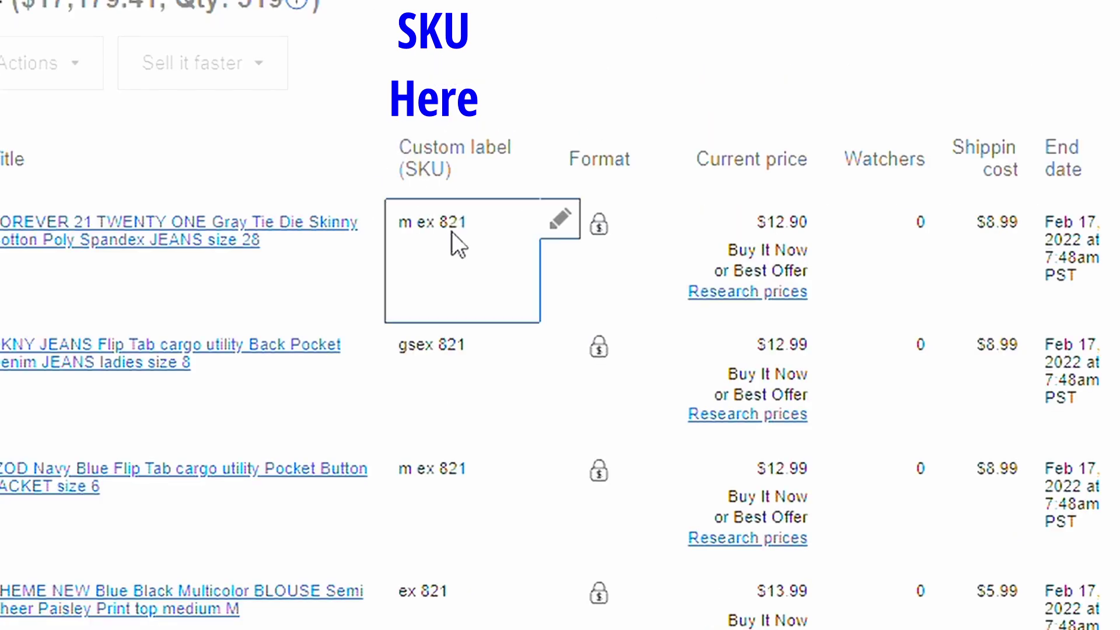
scroll(1118, 148, up, 2)
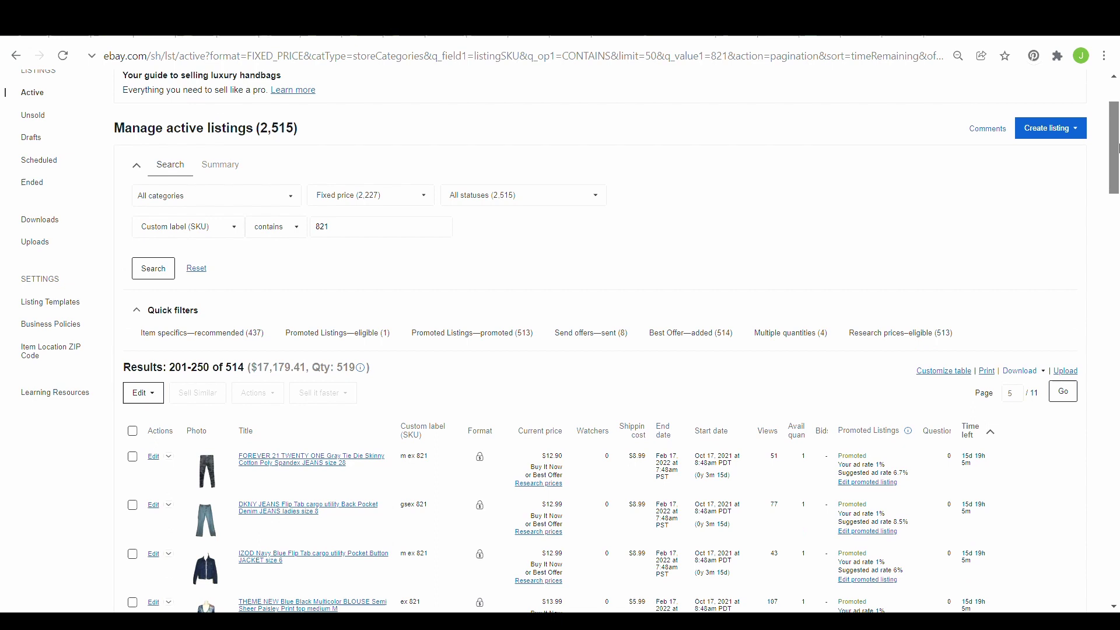
drag(1118, 148, 1118, 162)
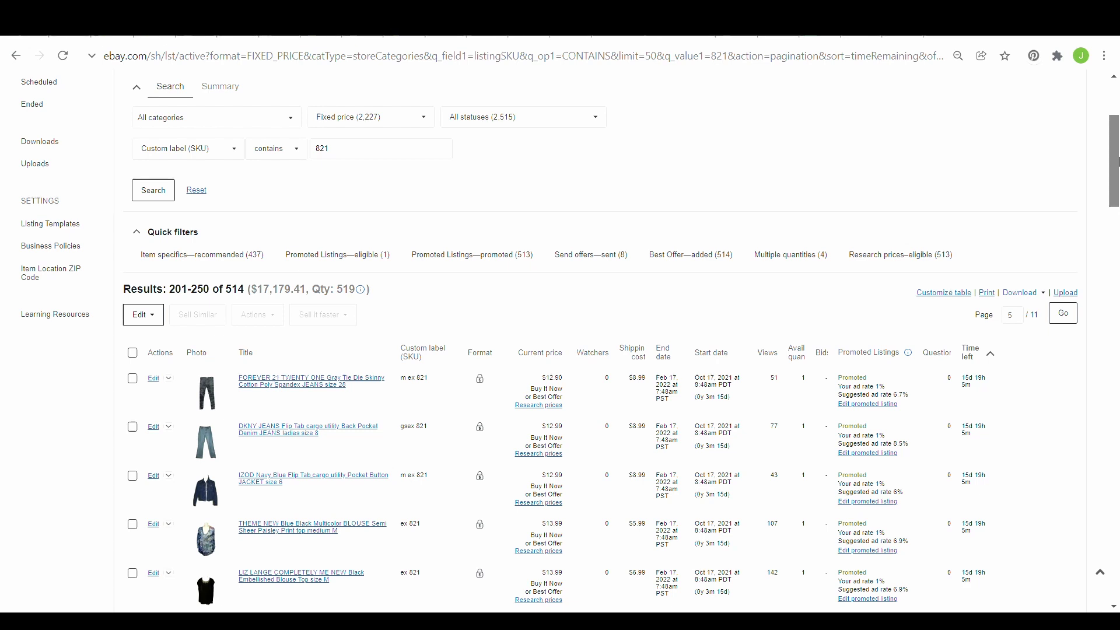
drag(1118, 162, 1118, 182)
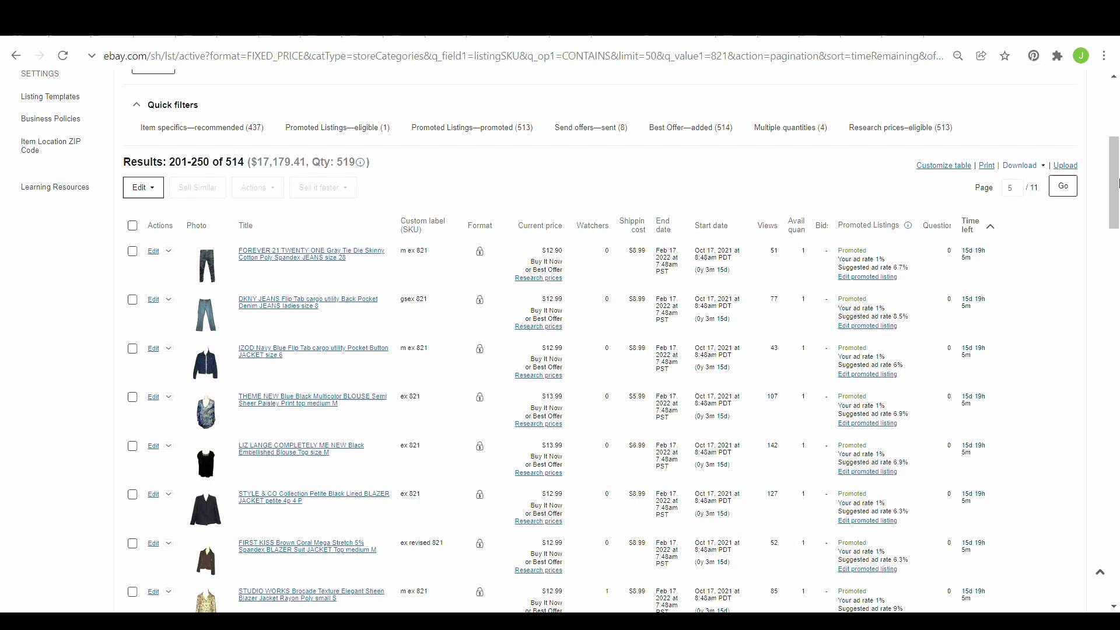
mouse_move(1118, 182)
mouse_down()
mouse_move(1118, 202)
mouse_move(1117, 162)
mouse_up()
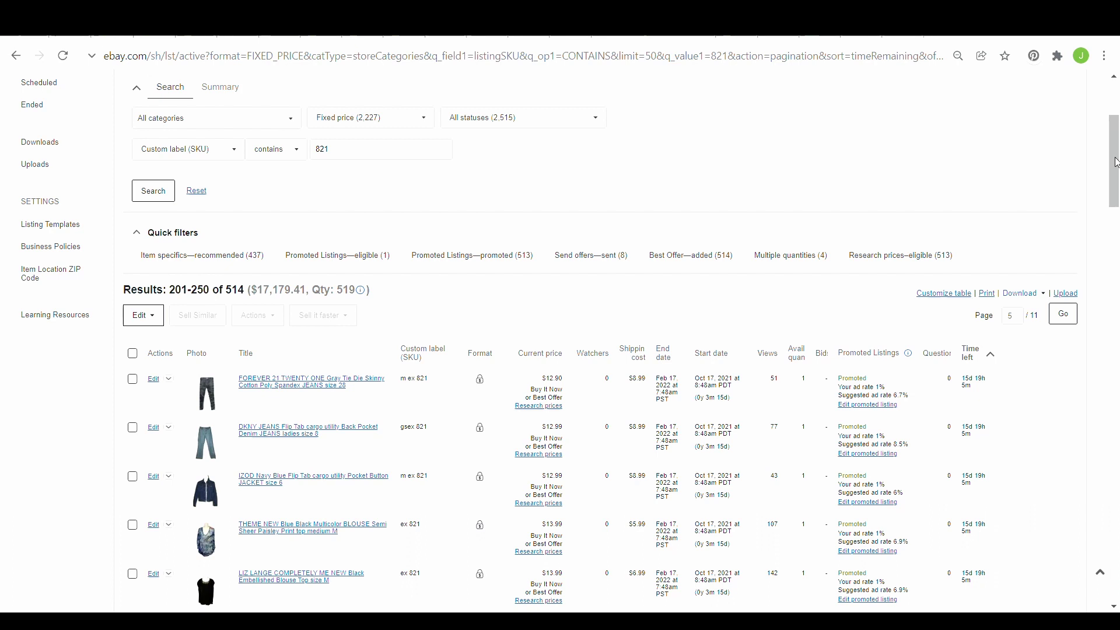
drag(1116, 162, 1118, 119)
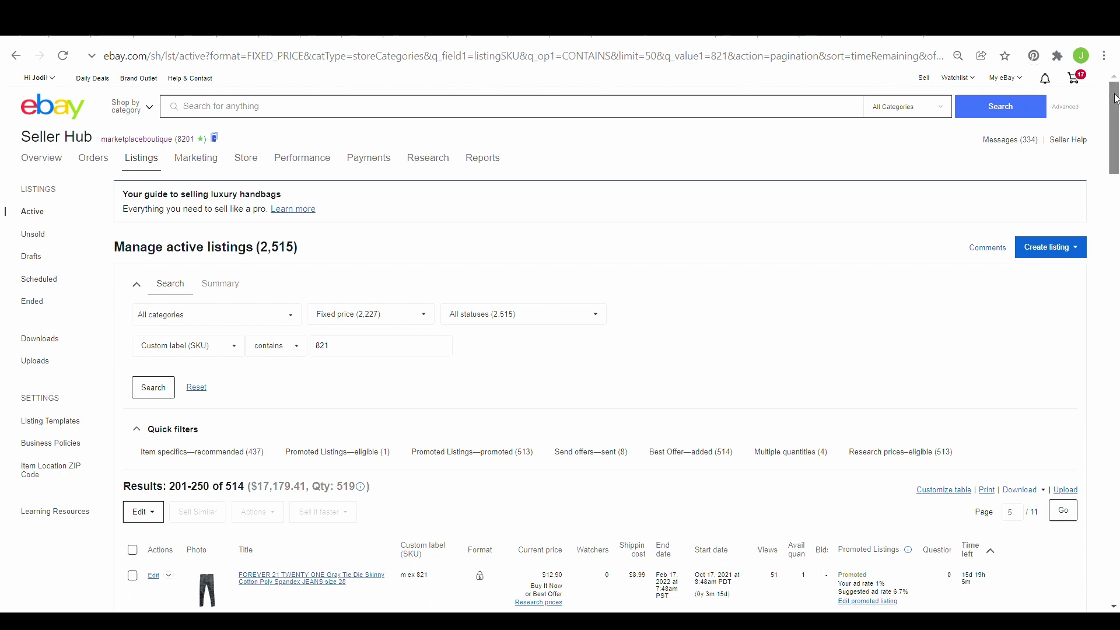
scroll(1117, 118, down, 4)
scroll(1117, 146, down, 1)
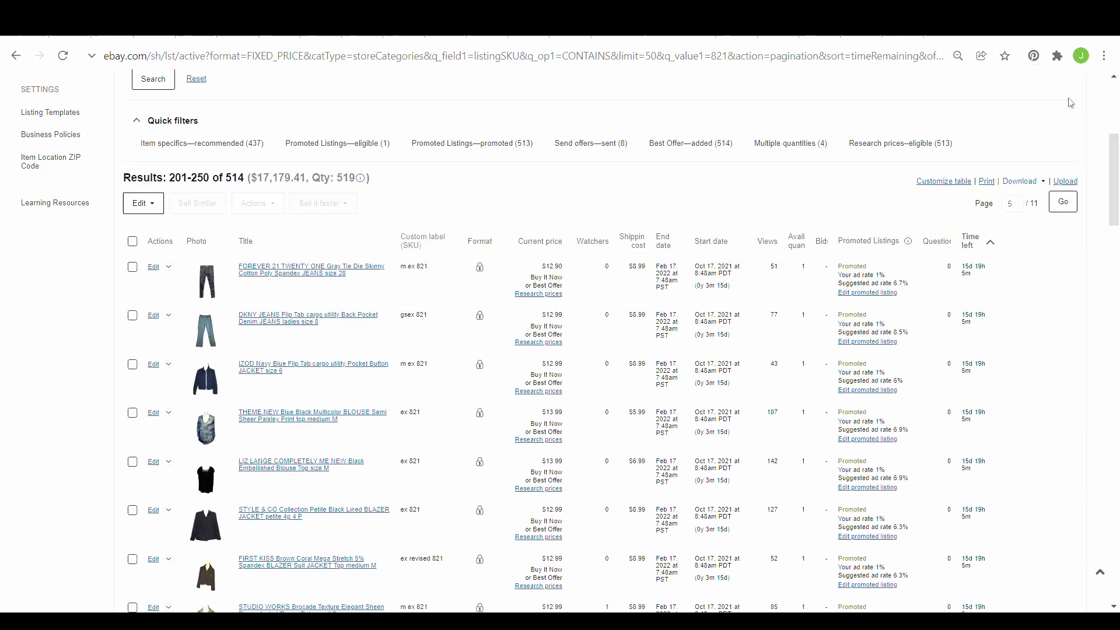
click(944, 186)
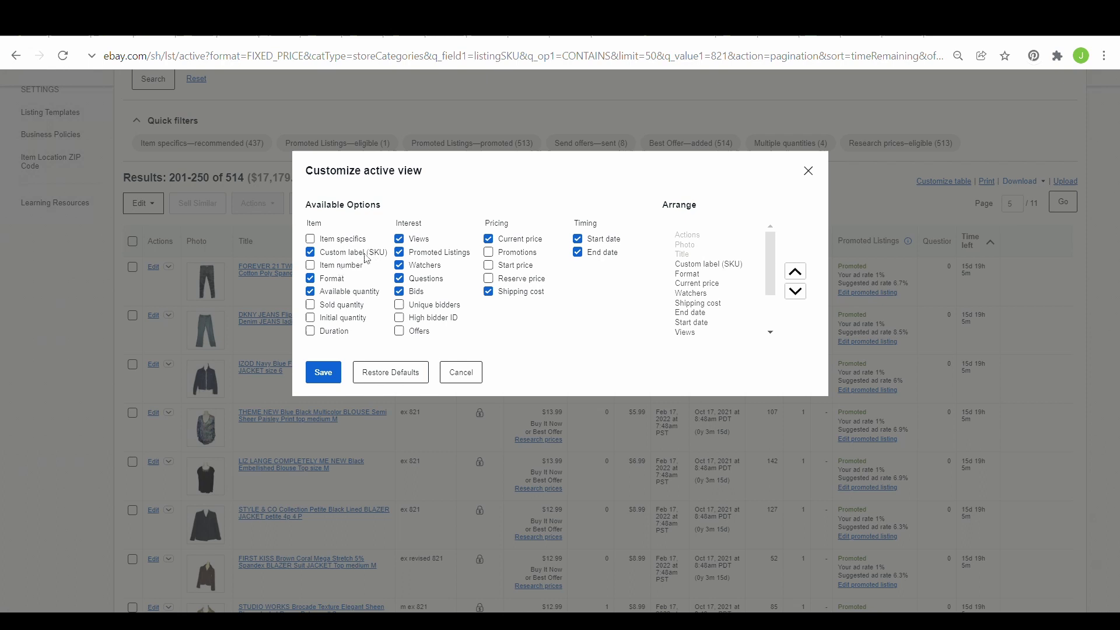
click(330, 380)
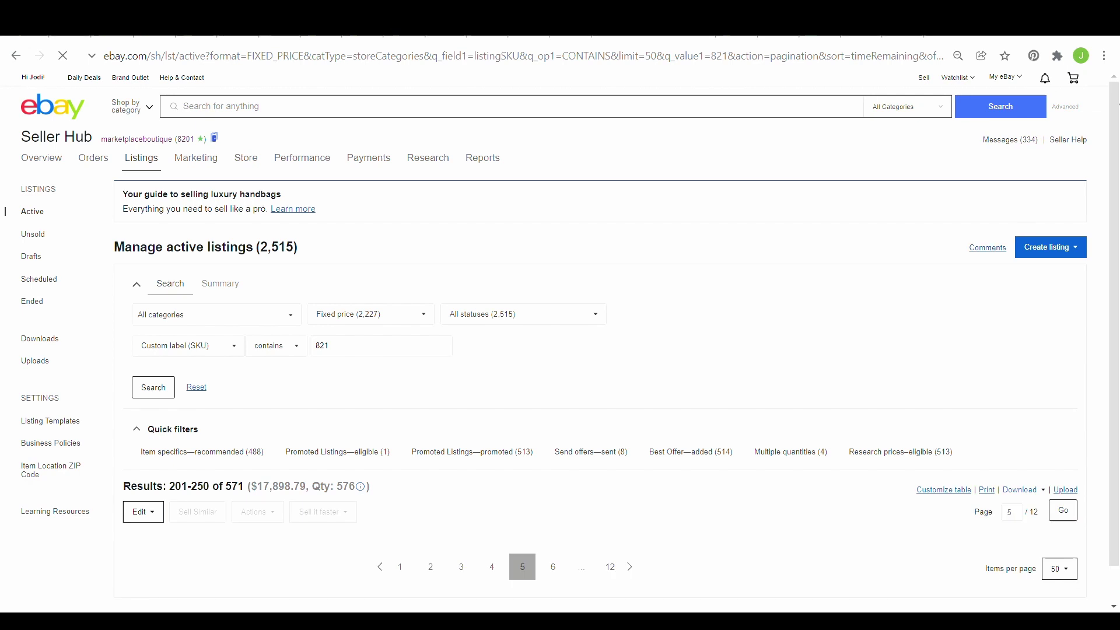
scroll(1118, 100, down, 5)
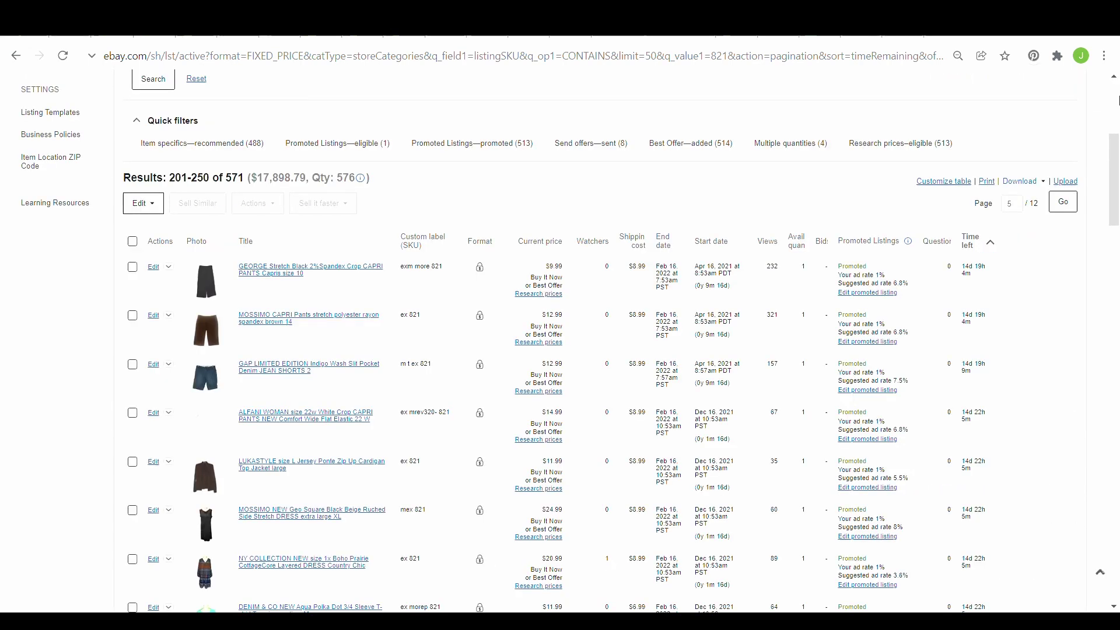
scroll(1119, 217, down, 3)
mouse_move(1119, 217)
mouse_down()
mouse_move(1119, 183)
mouse_move(1119, 199)
mouse_up()
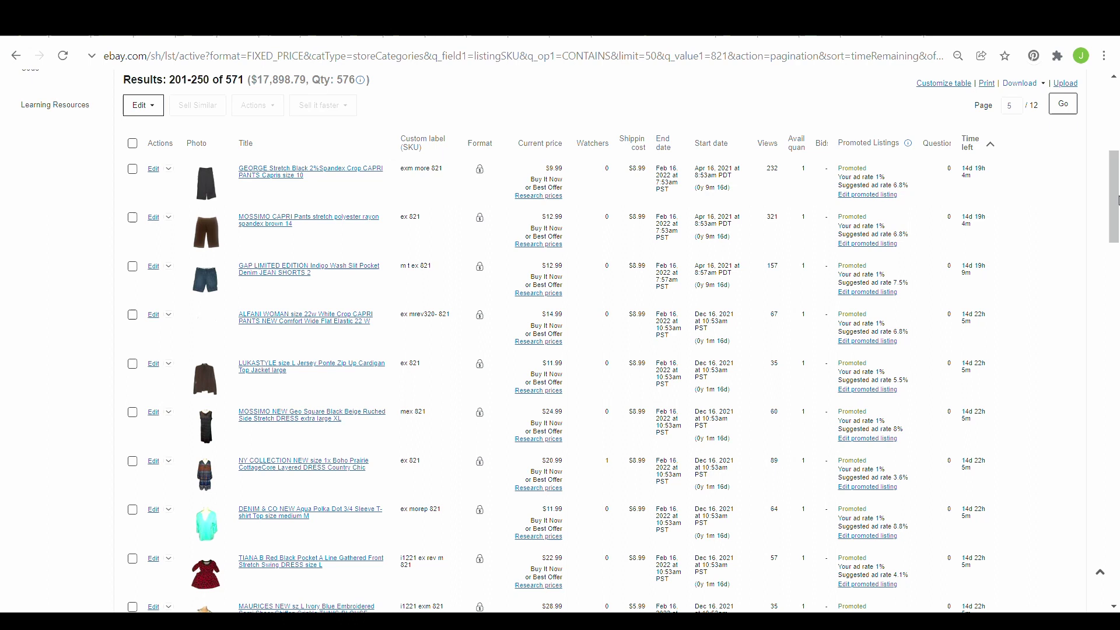
scroll(1118, 232, up, 5)
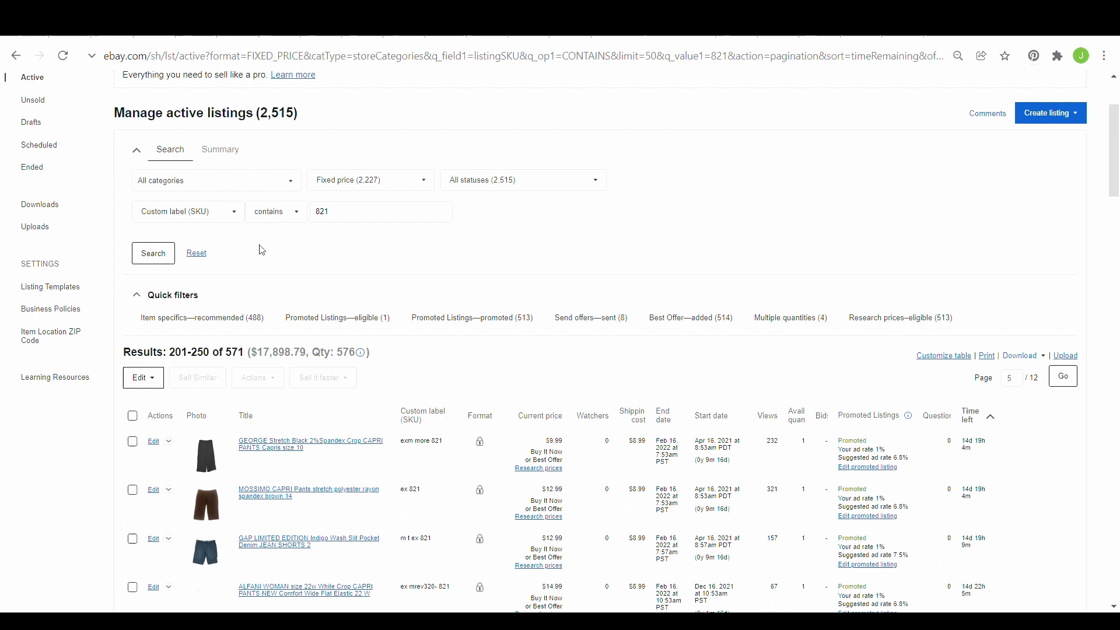
click(338, 186)
click(228, 221)
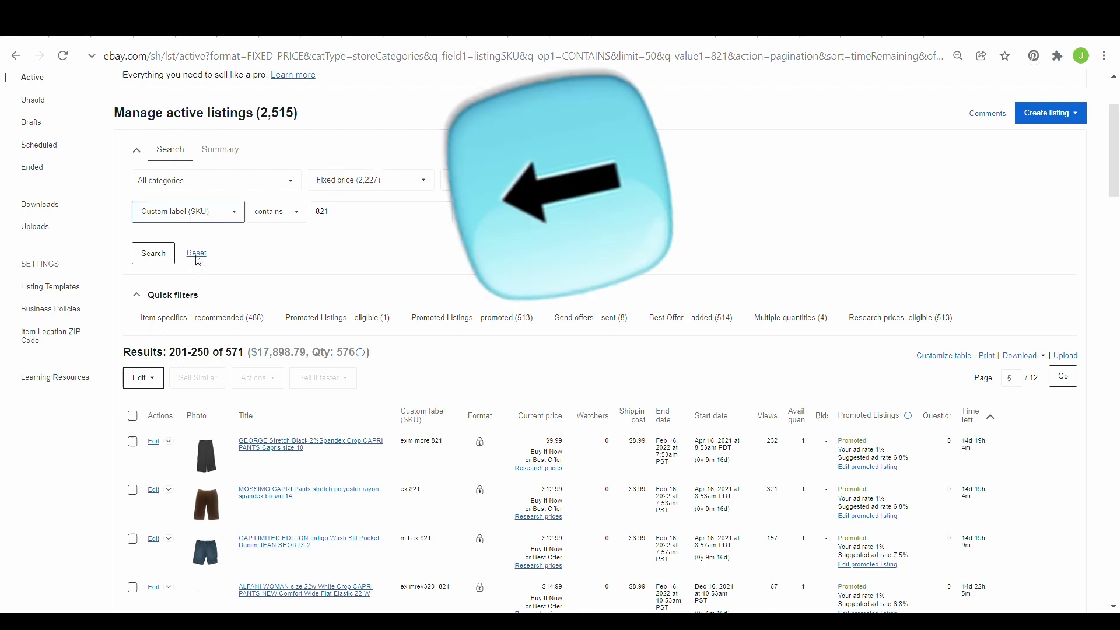
key(Tab)
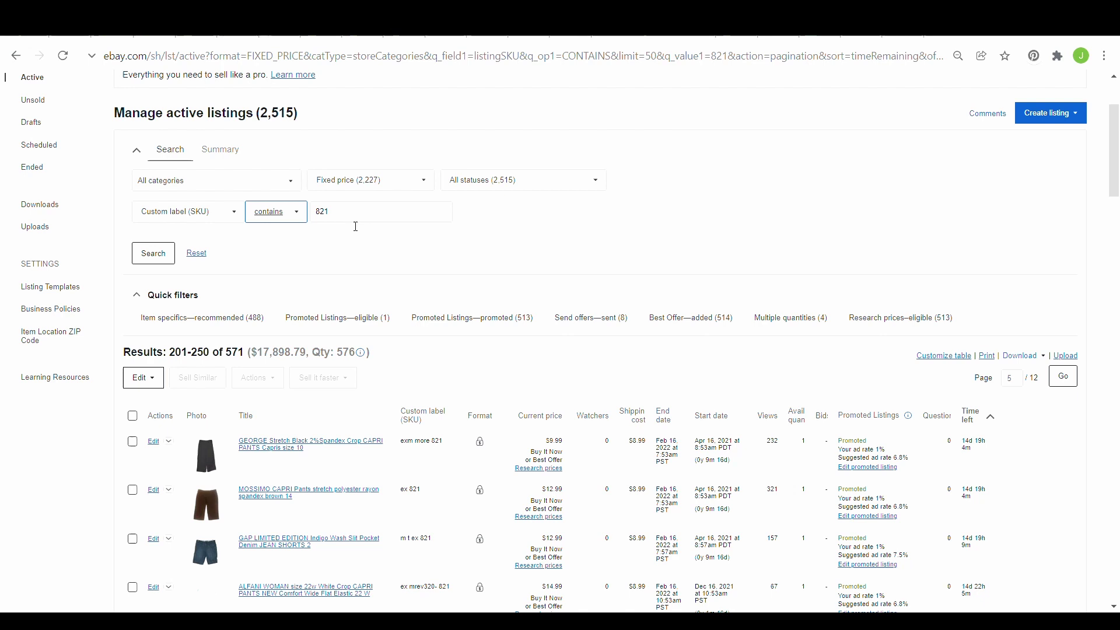
drag(1114, 187, 1116, 218)
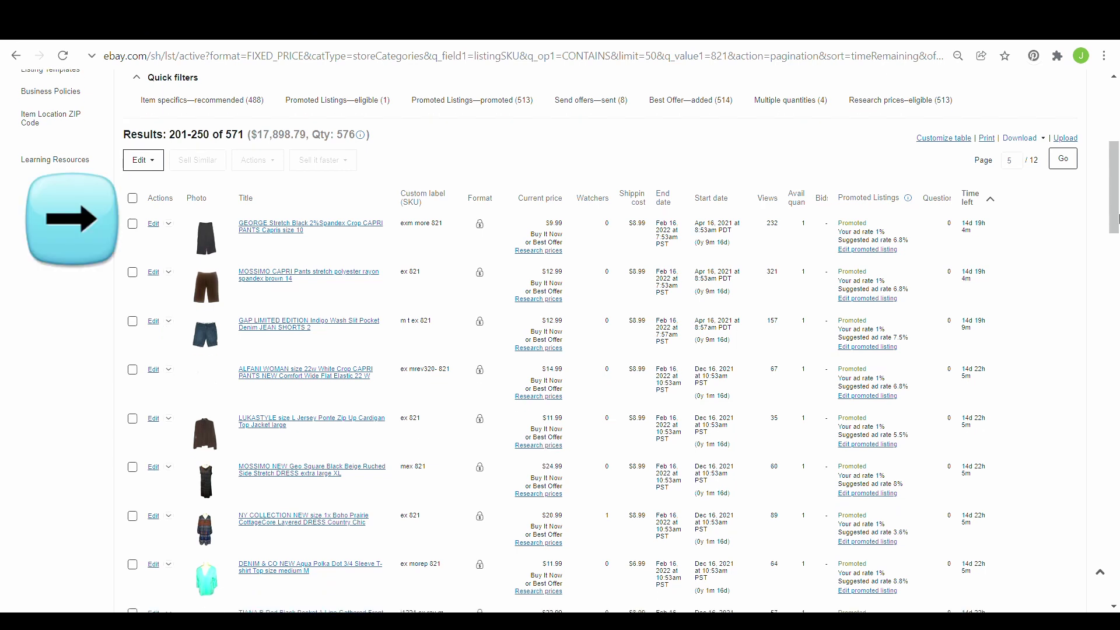
click(133, 199)
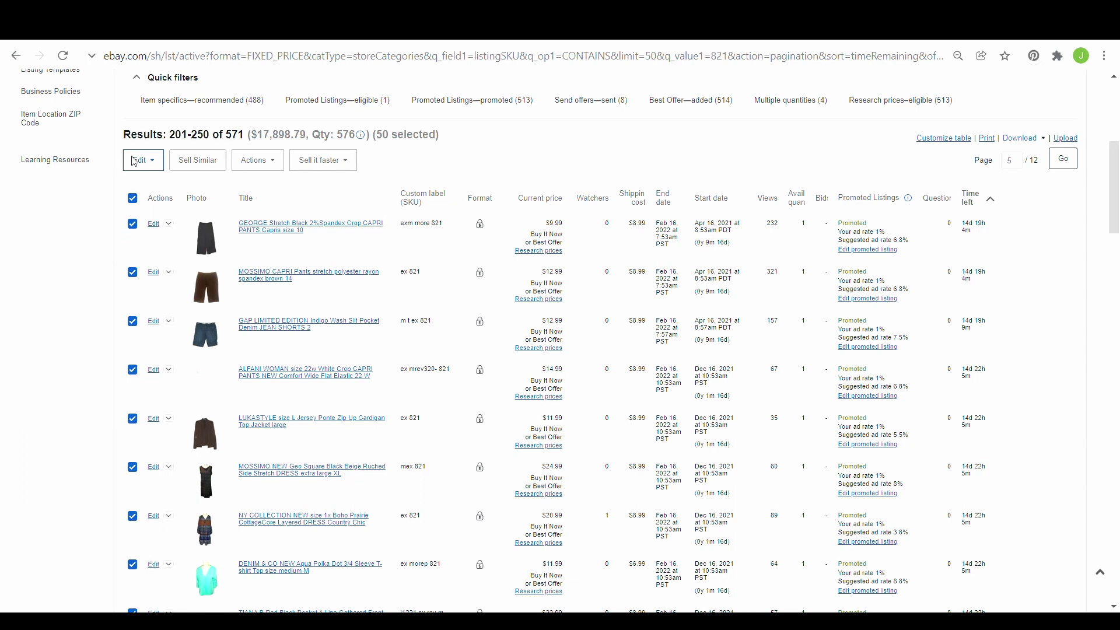
click(133, 199)
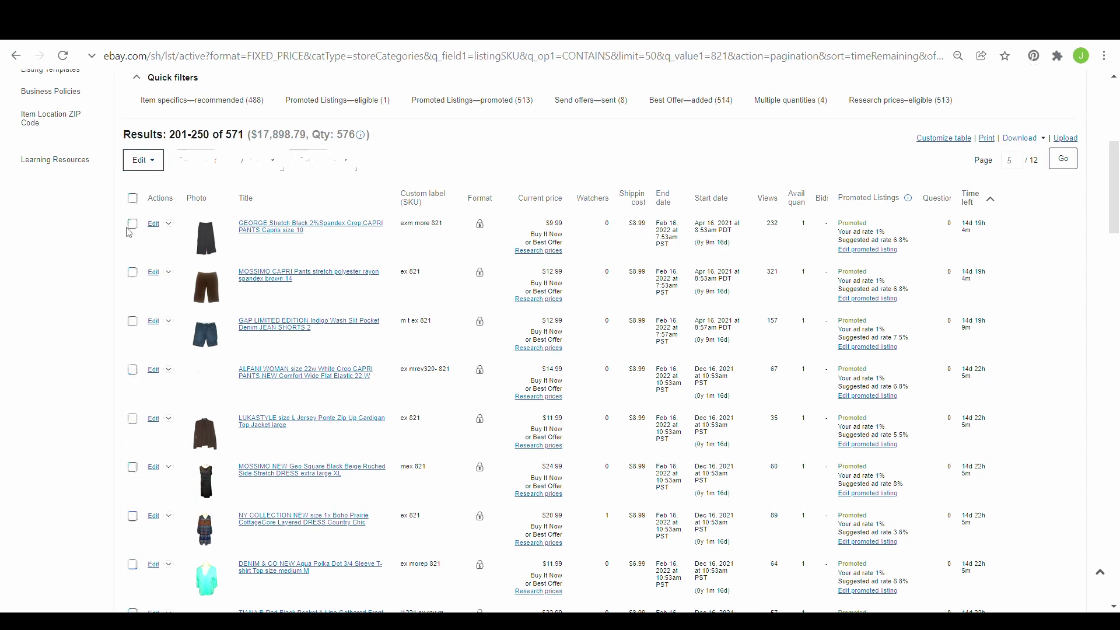
mouse_move(440, 240)
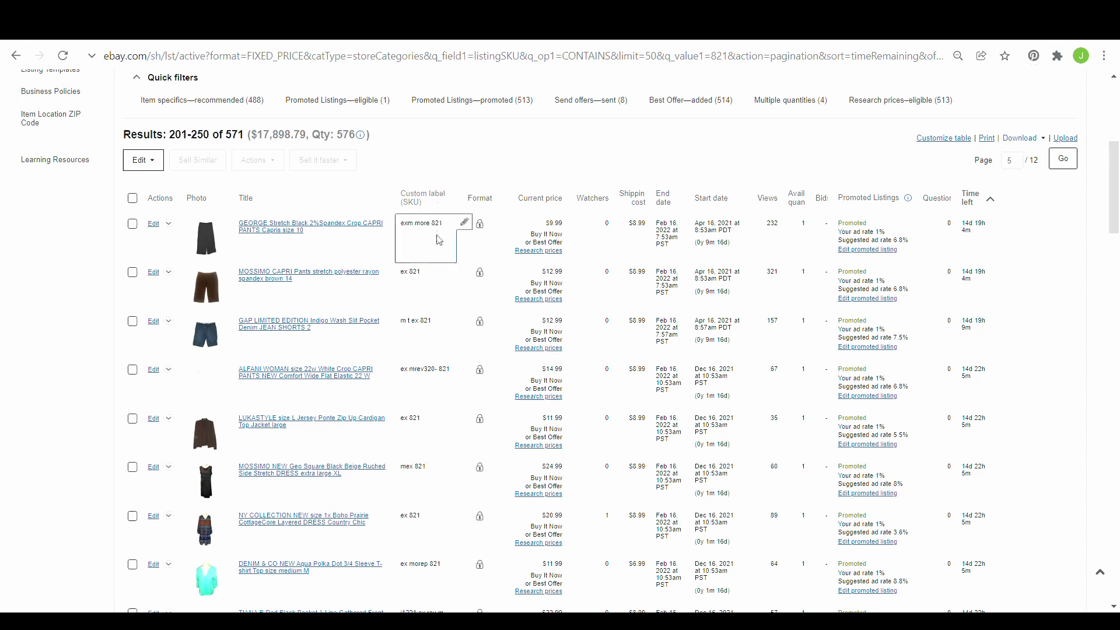
Step: Prefix the first two custom labels with 'c' so they read c exm more 821 and c ex 821
click(470, 225)
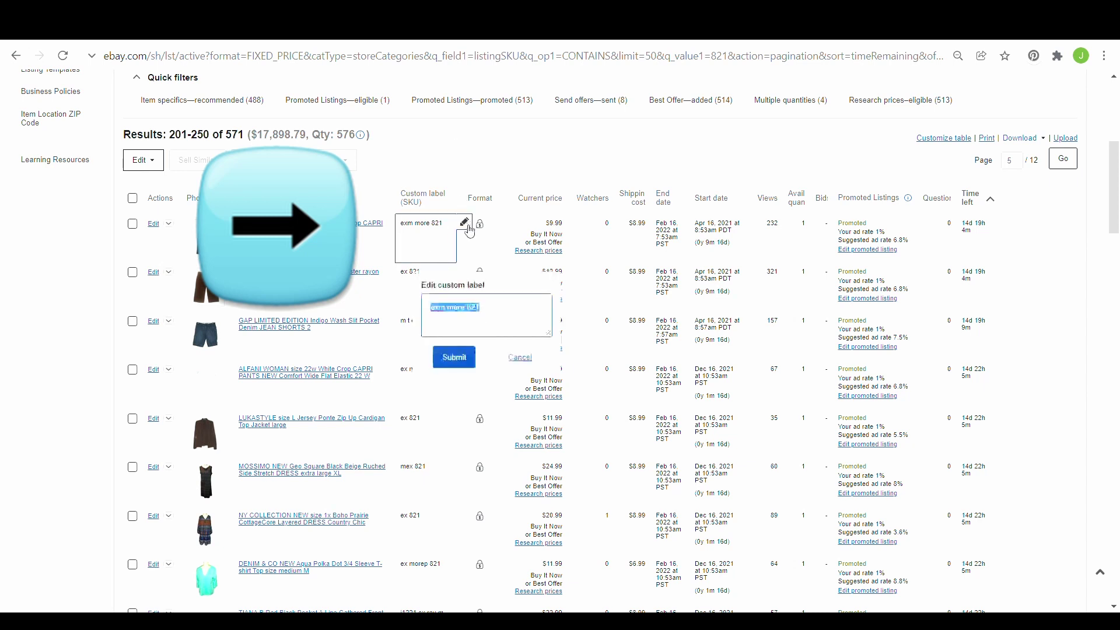
click(439, 315)
text(c)
click(454, 357)
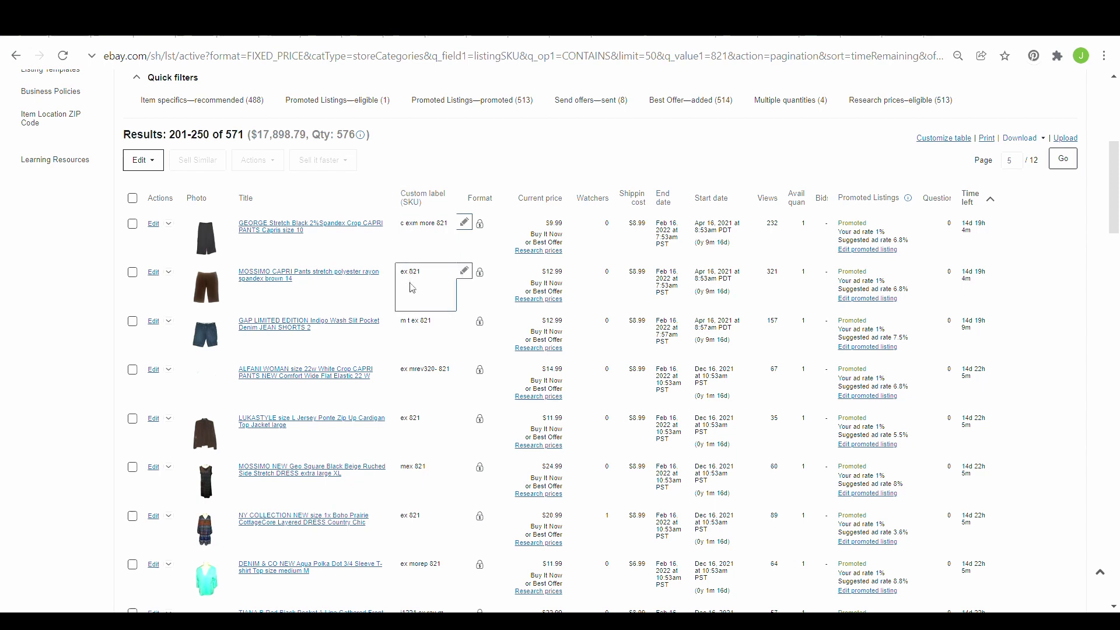
click(466, 270)
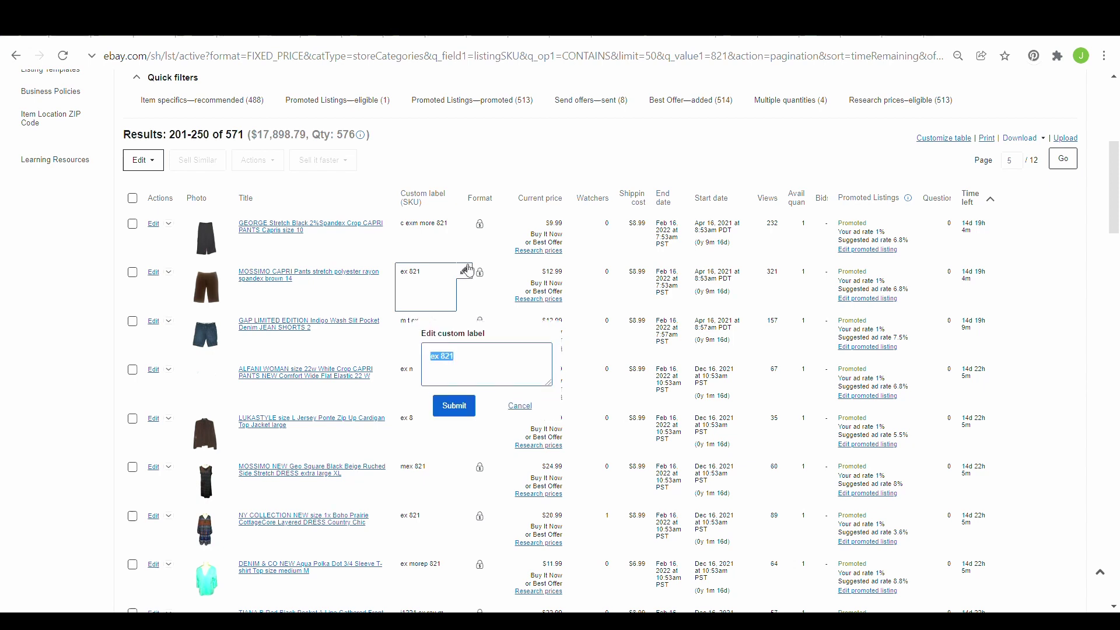
key(Left)
text(c)
click(459, 415)
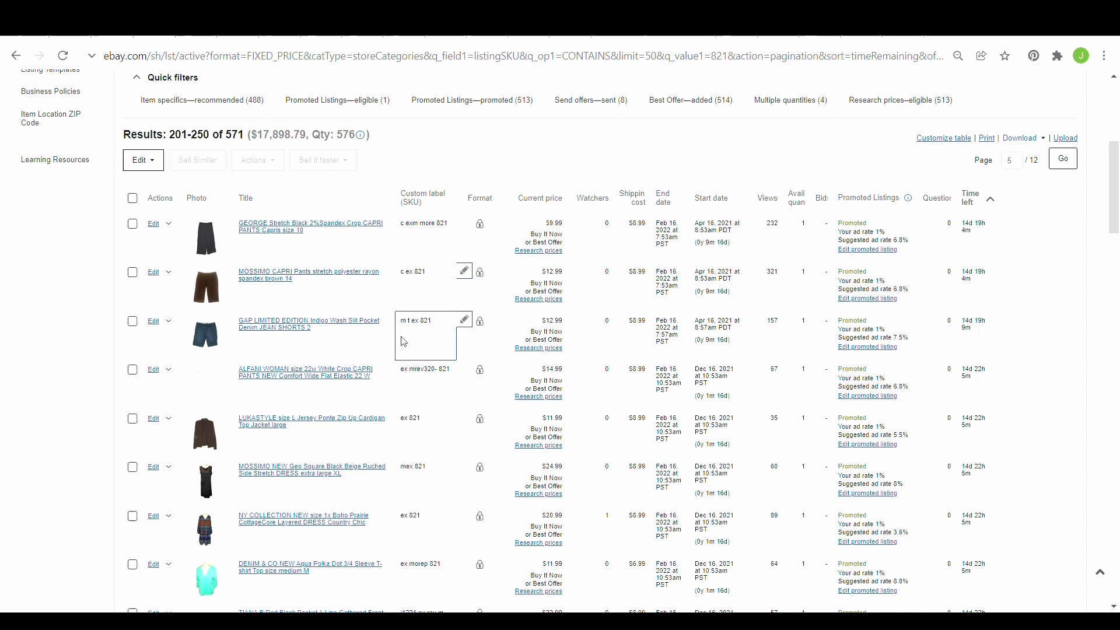
Step: Prefix the third listing's label with 'ds' so it reads ds m t ex 821
click(465, 321)
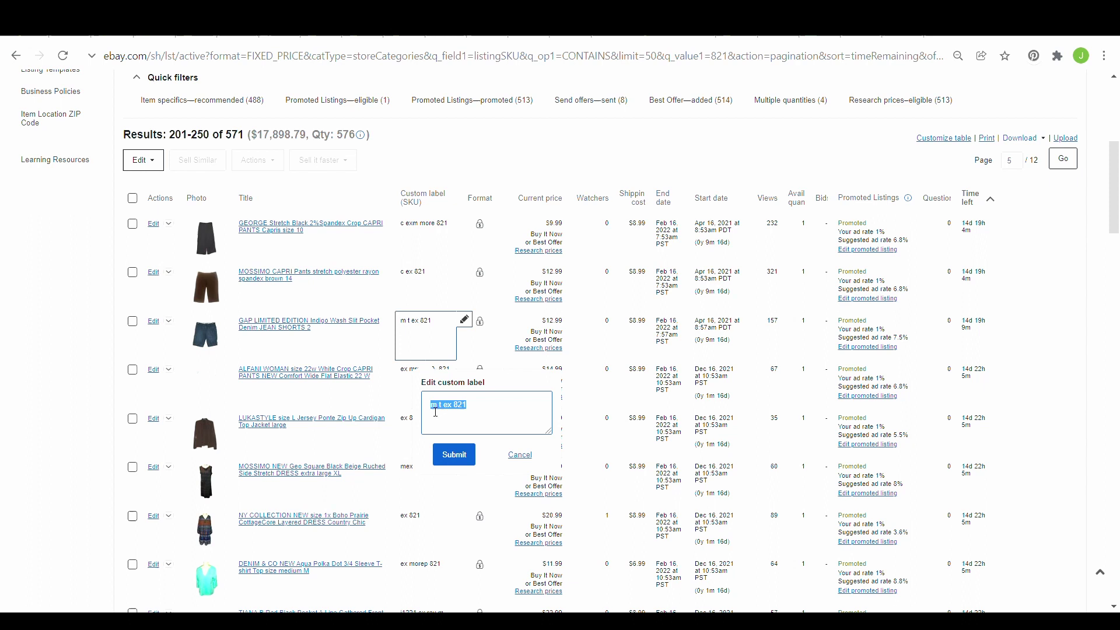
click(435, 412)
text(ds)
click(466, 454)
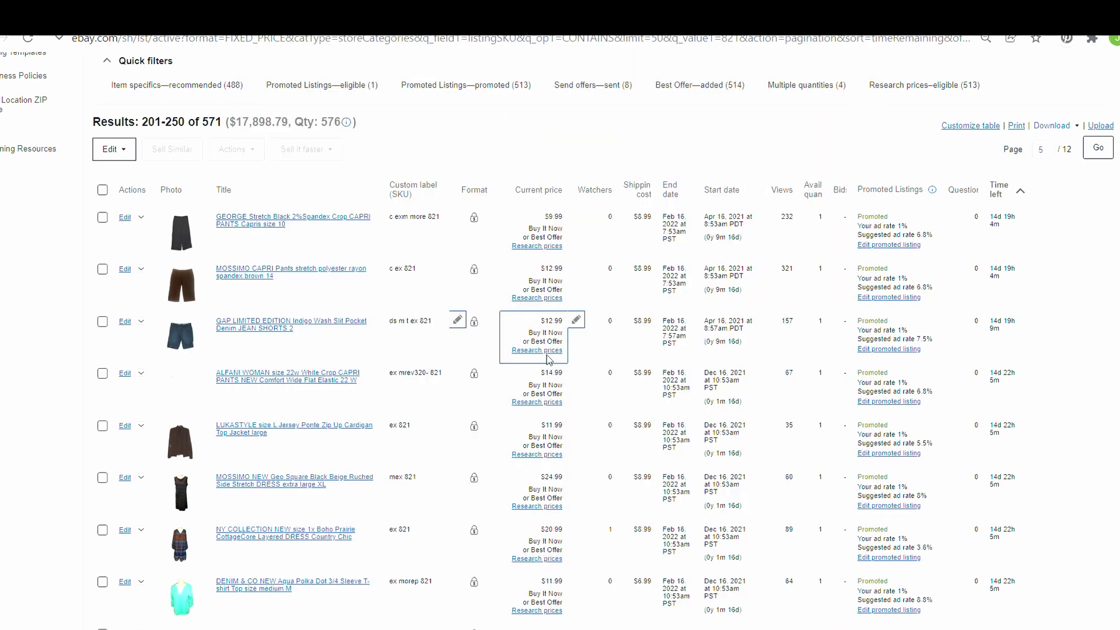
Step: Select all 50 listings, send them to the bulk editor with Edit selected, and select them all there
click(102, 190)
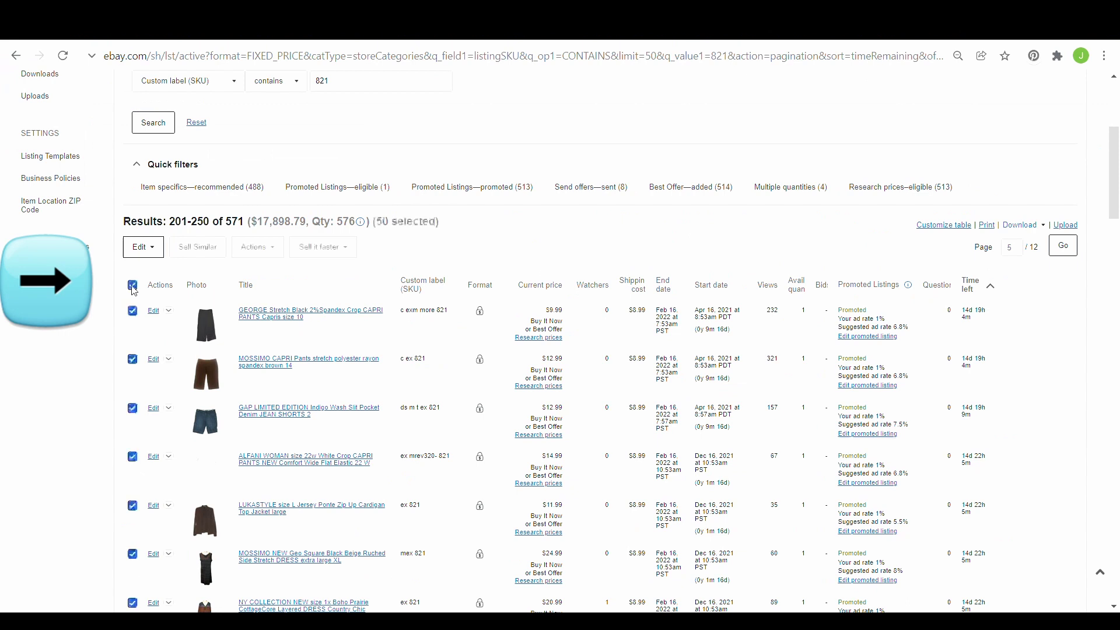
click(143, 246)
click(160, 272)
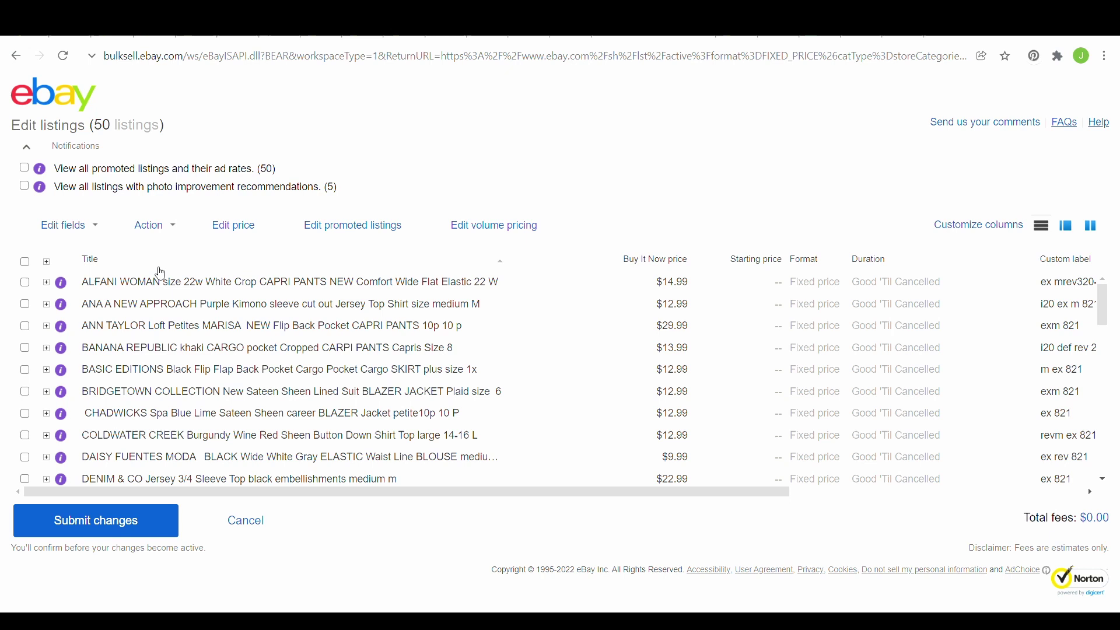
click(25, 264)
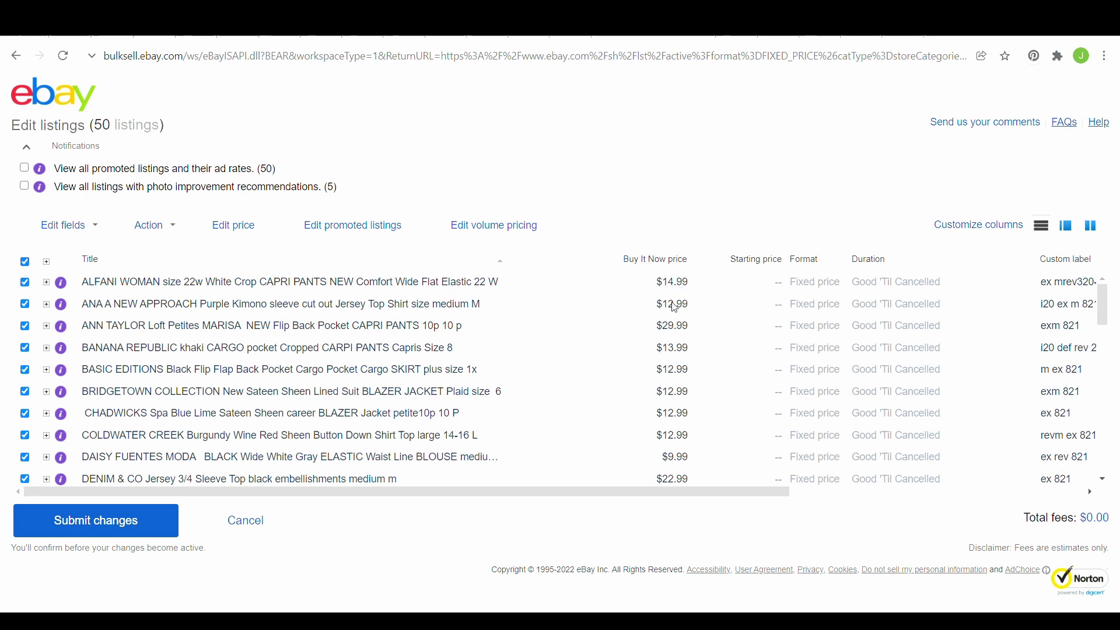
Step: In the Price, quantity editor, set Buy It Now price to decrease by 1.00 and save
click(91, 227)
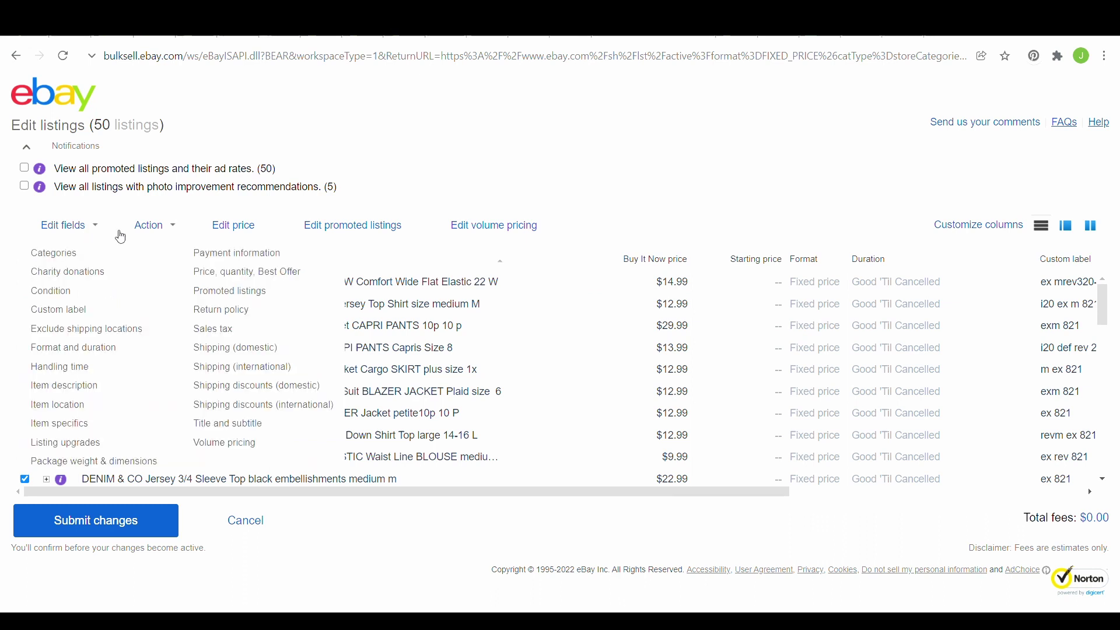
click(233, 272)
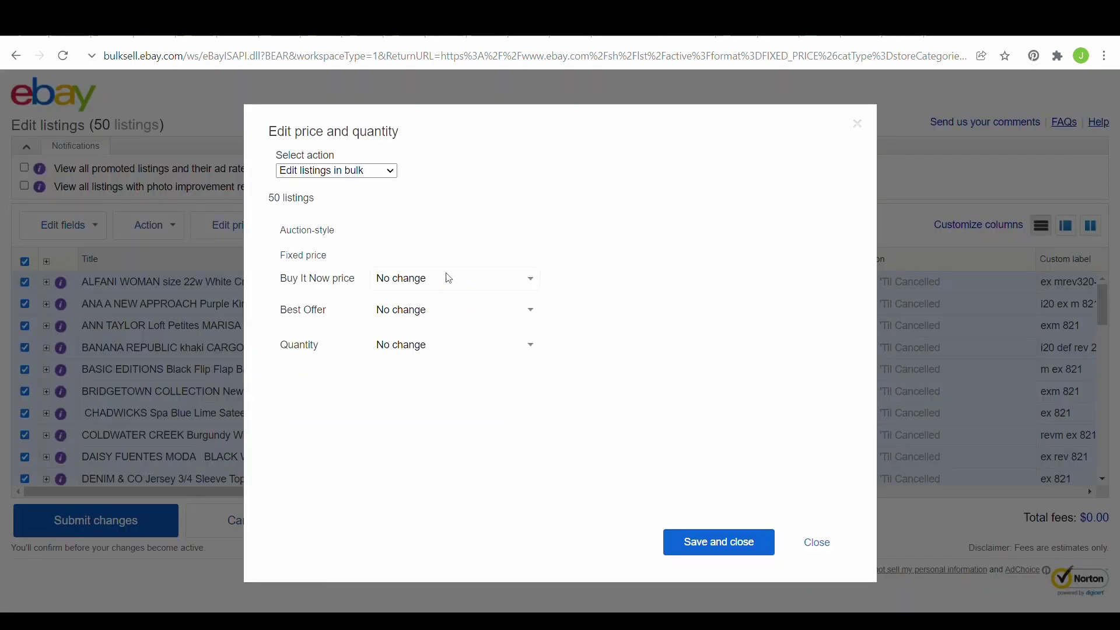
click(451, 284)
click(429, 340)
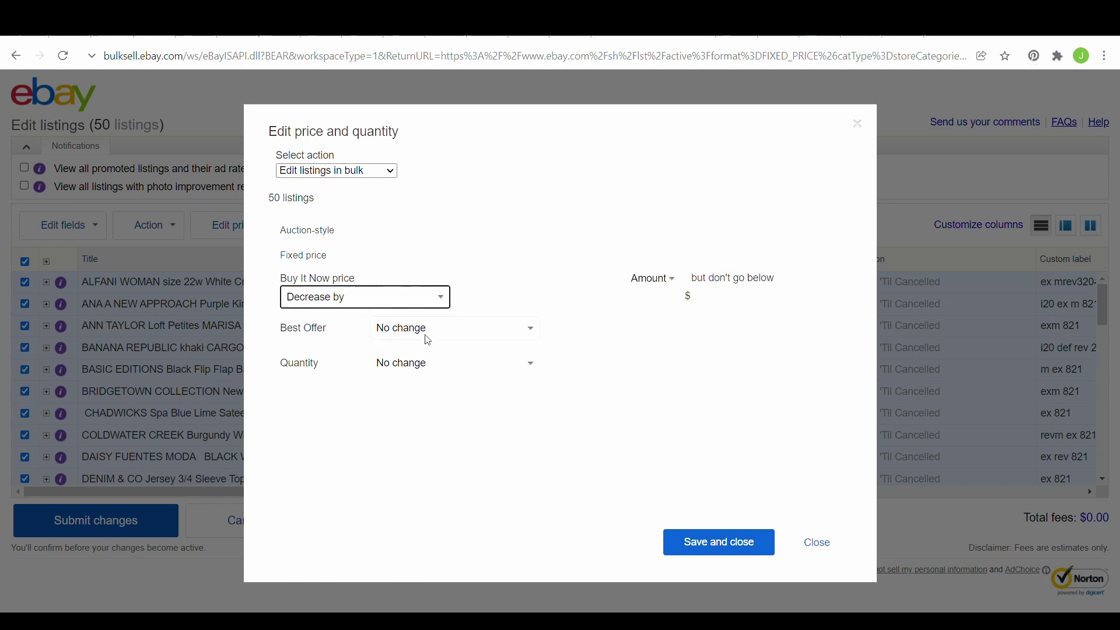
click(560, 283)
text(1.00)
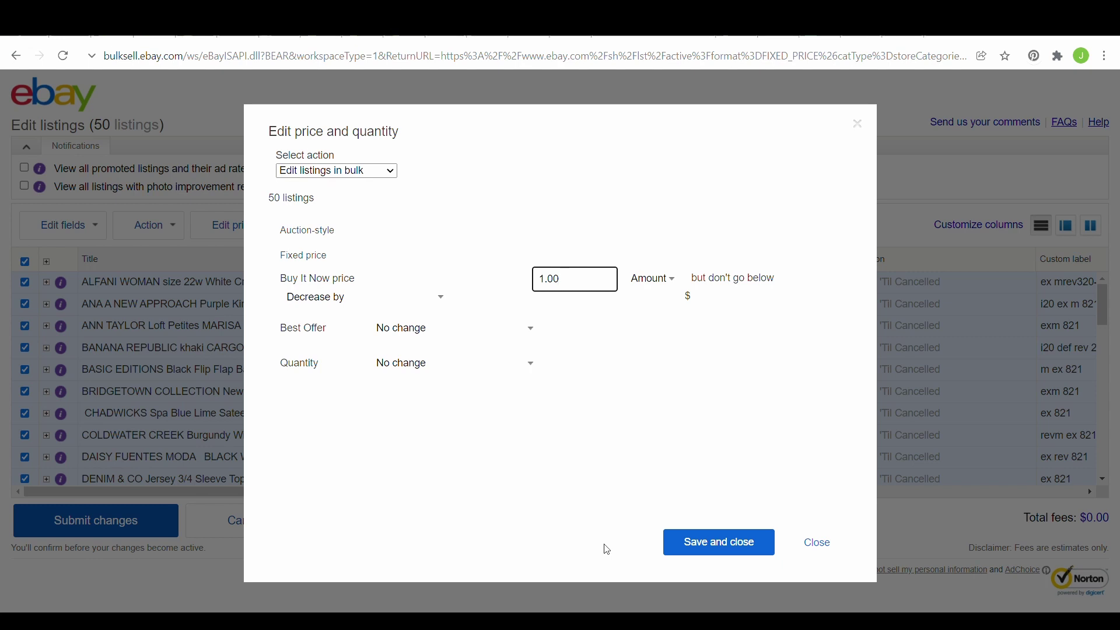
click(708, 546)
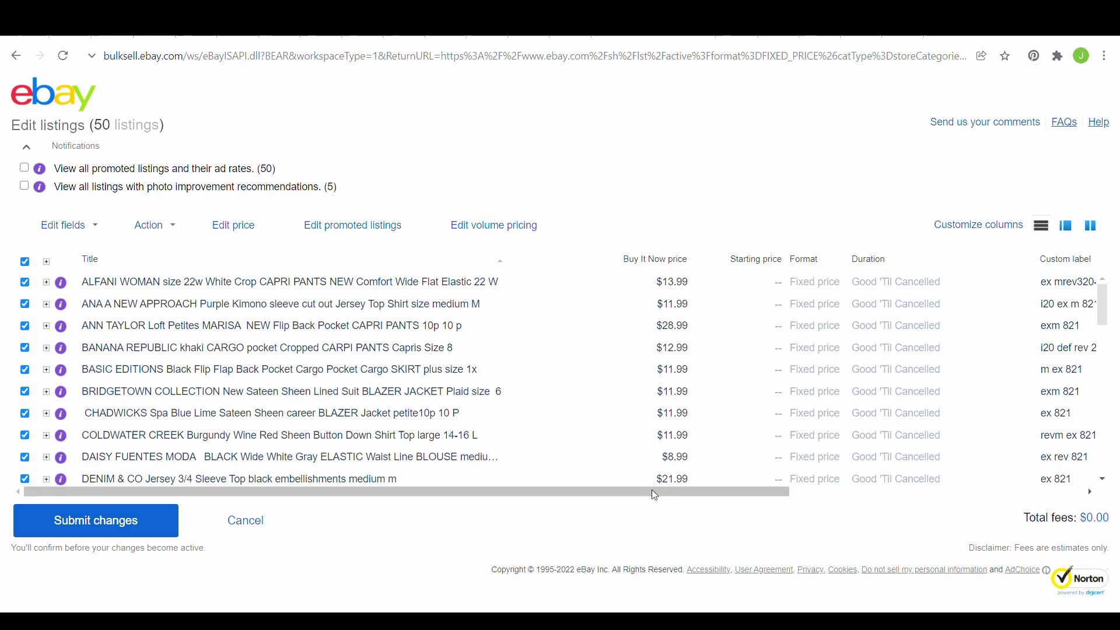
Step: Change the first listing's Custom label date code from 821 to 222
drag(657, 496, 978, 474)
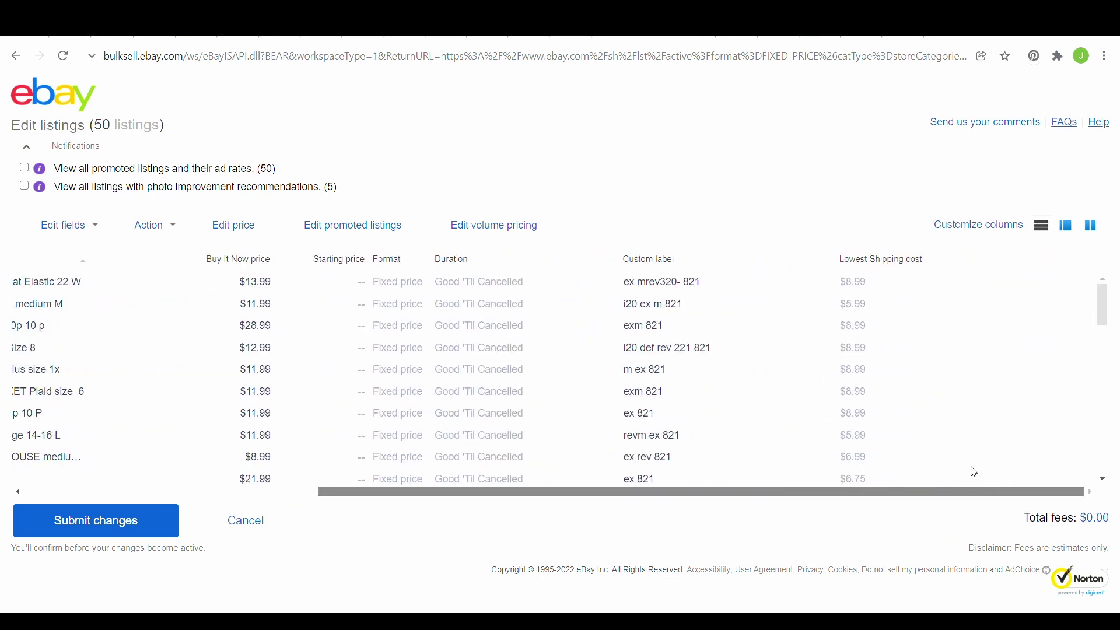
click(757, 288)
key(BackSpace)
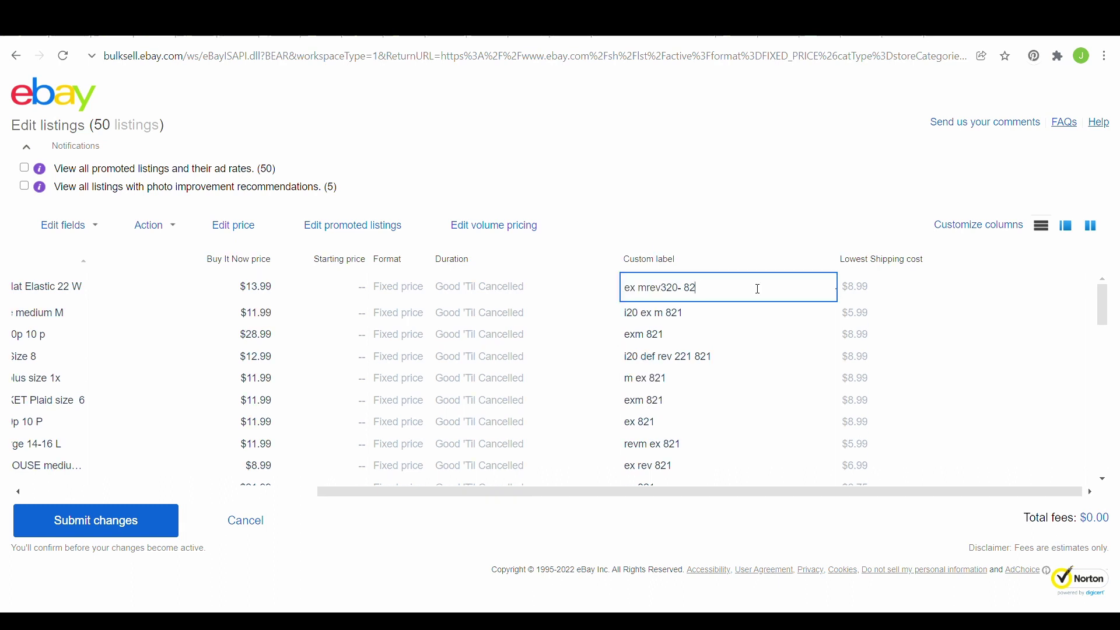
key(BackSpace)
key(BackSpace)
key(BackSpace)
key(BackSpace)
key(BackSpace)
key(BackSpace)
key(BackSpace)
text(222)
drag(696, 298, 670, 296)
key(ctrl+c)
Step: Paste 222 over 821 in the i20 ex m and exm labels
click(713, 321)
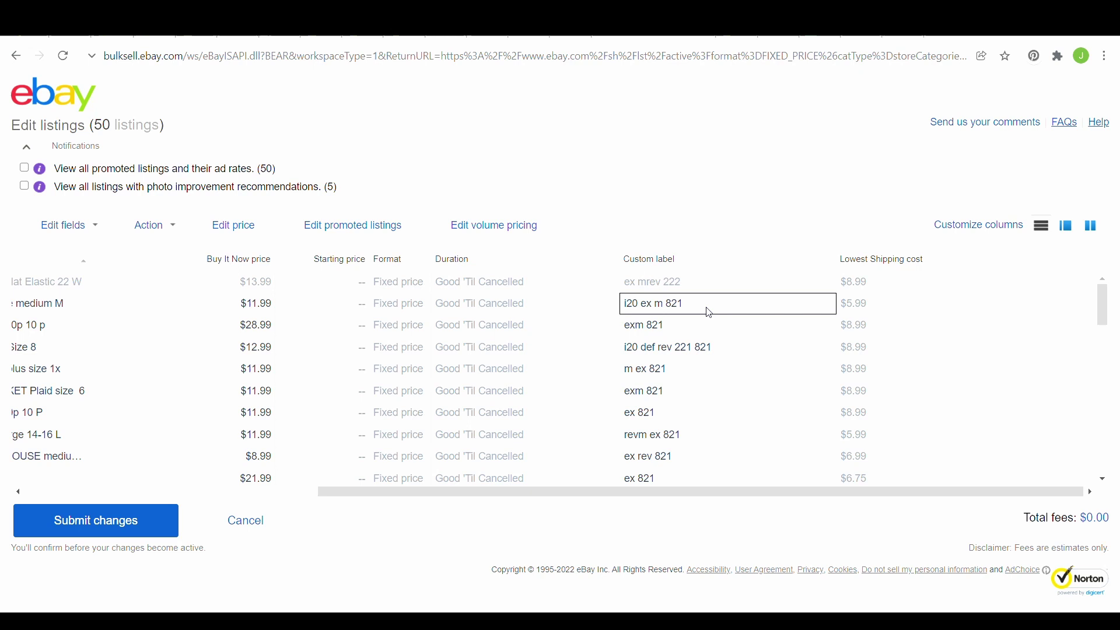
double_click(706, 308)
drag(703, 314, 673, 318)
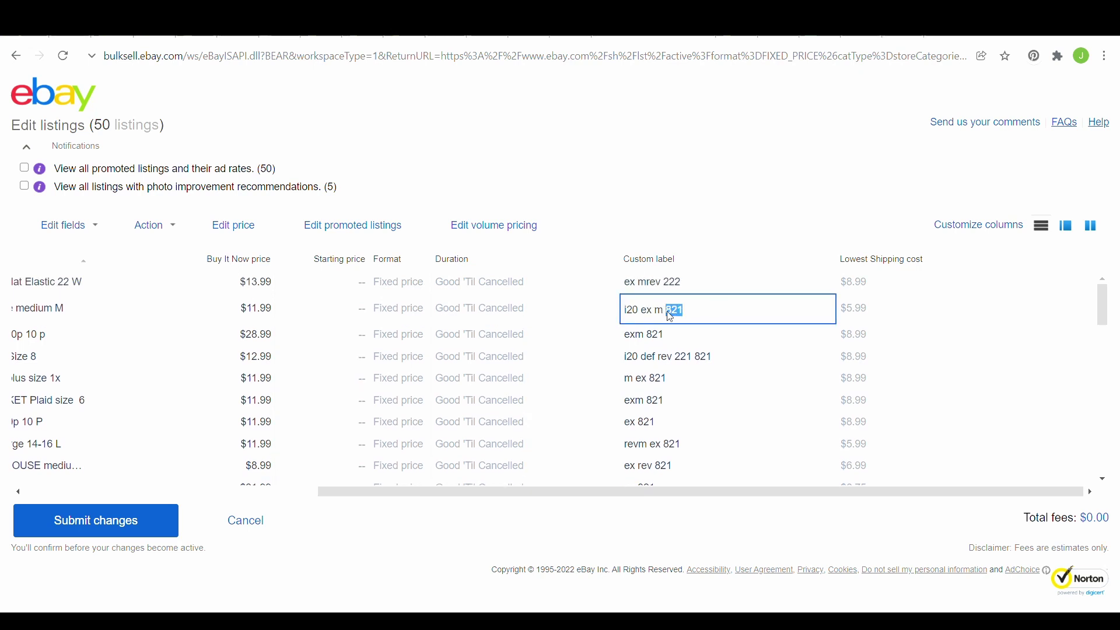
key(ctrl+v)
click(699, 339)
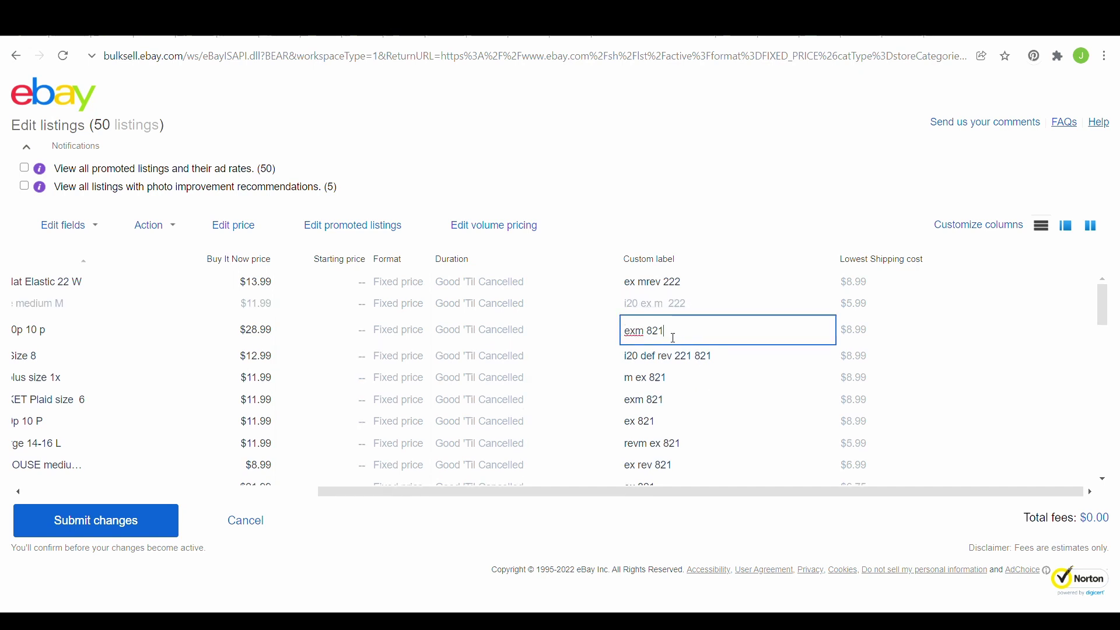
drag(673, 337, 653, 336)
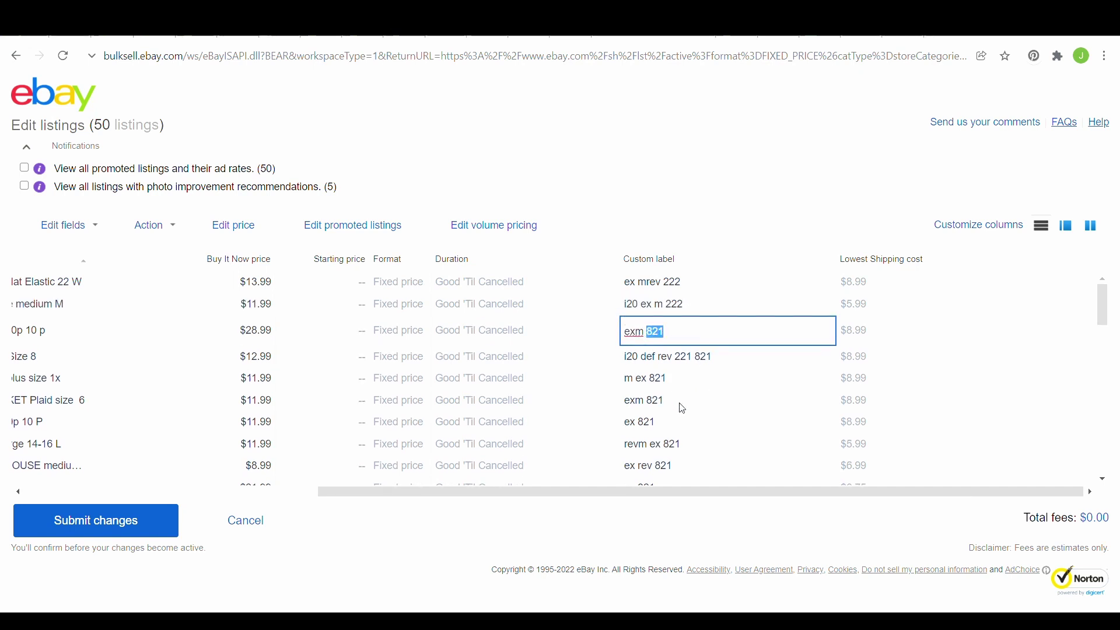
key(ctrl+v)
Step: Replace the trailing 821 with 222 in the i20 def rev 221 821 label
click(728, 360)
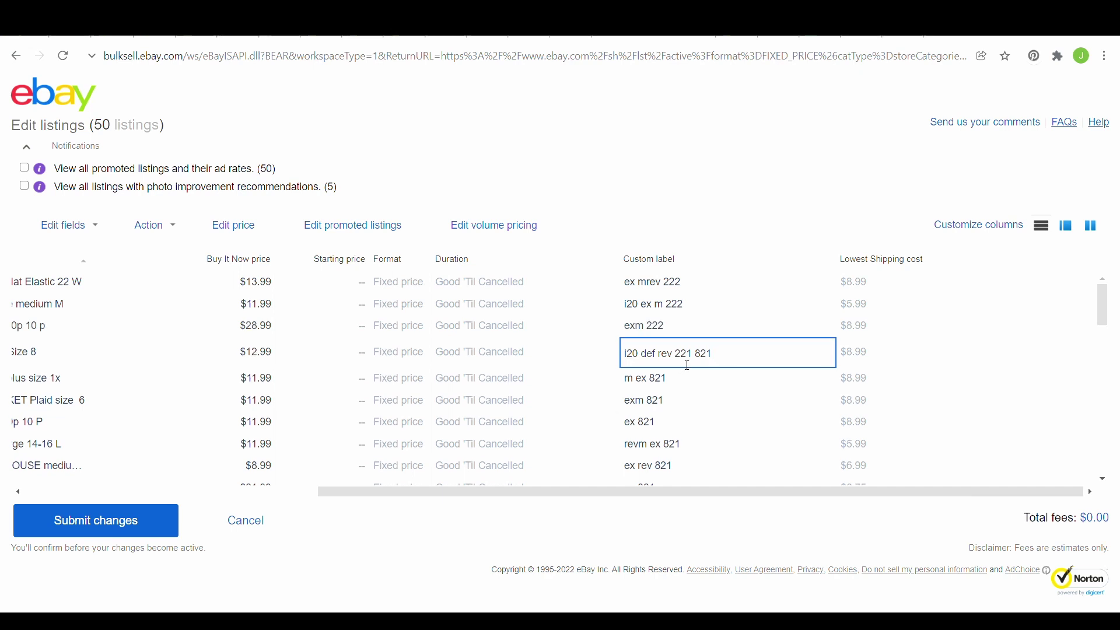
drag(724, 363, 697, 363)
text(222)
key(Return)
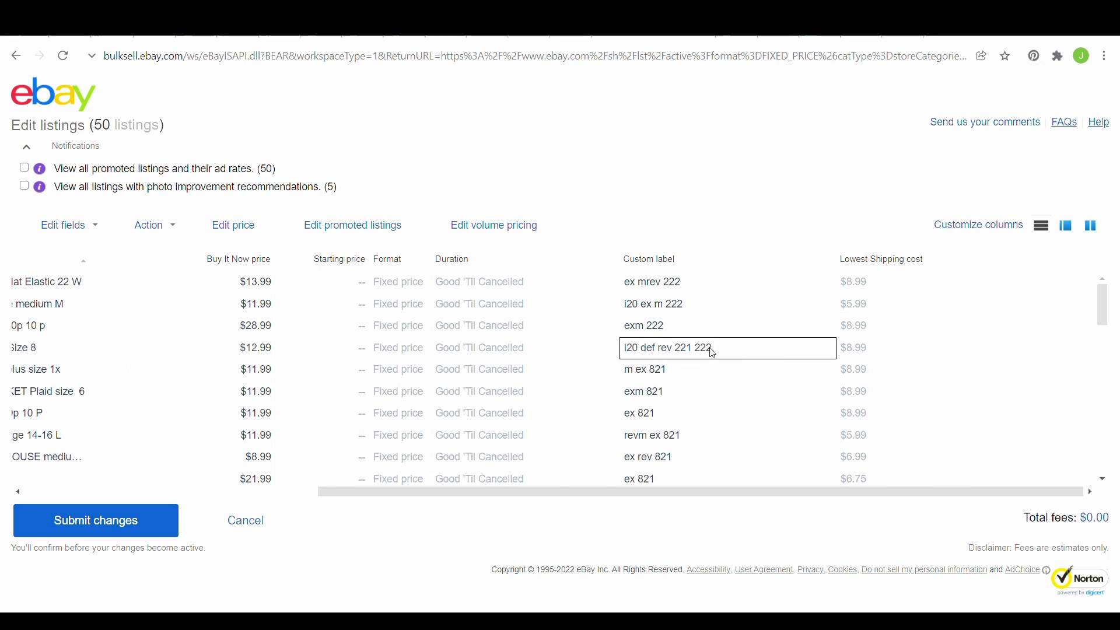
click(715, 353)
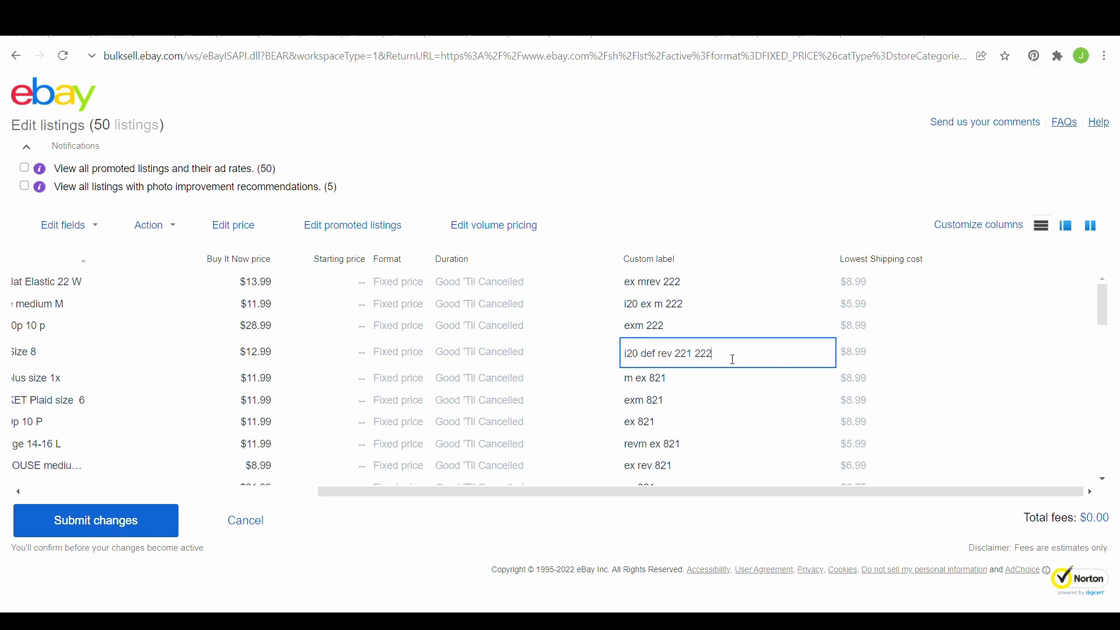
Step: Replace 821 with 222 in the m ex, exm and revm ex labels, and select ex rev's 821
click(688, 378)
double_click(657, 376)
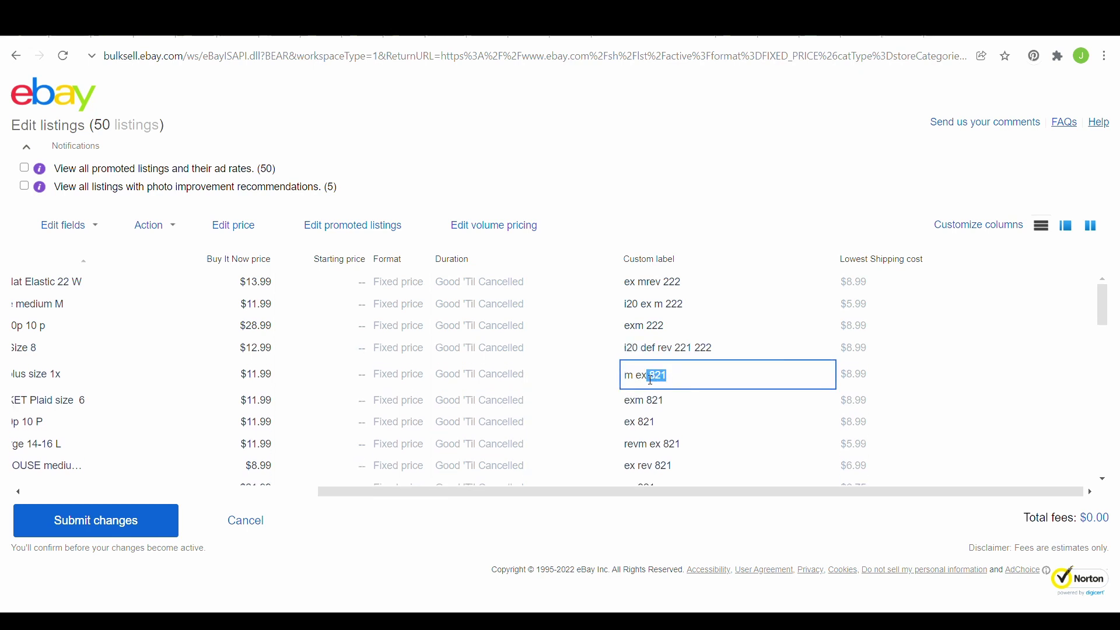
text(222)
click(683, 400)
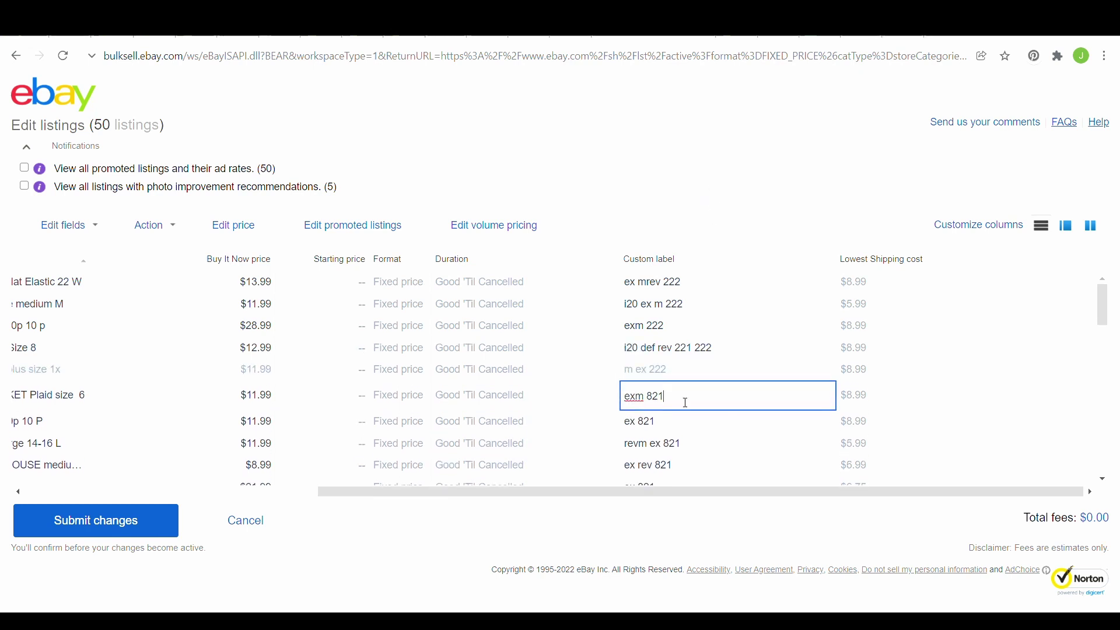
double_click(654, 401)
text(222)
click(694, 444)
double_click(670, 442)
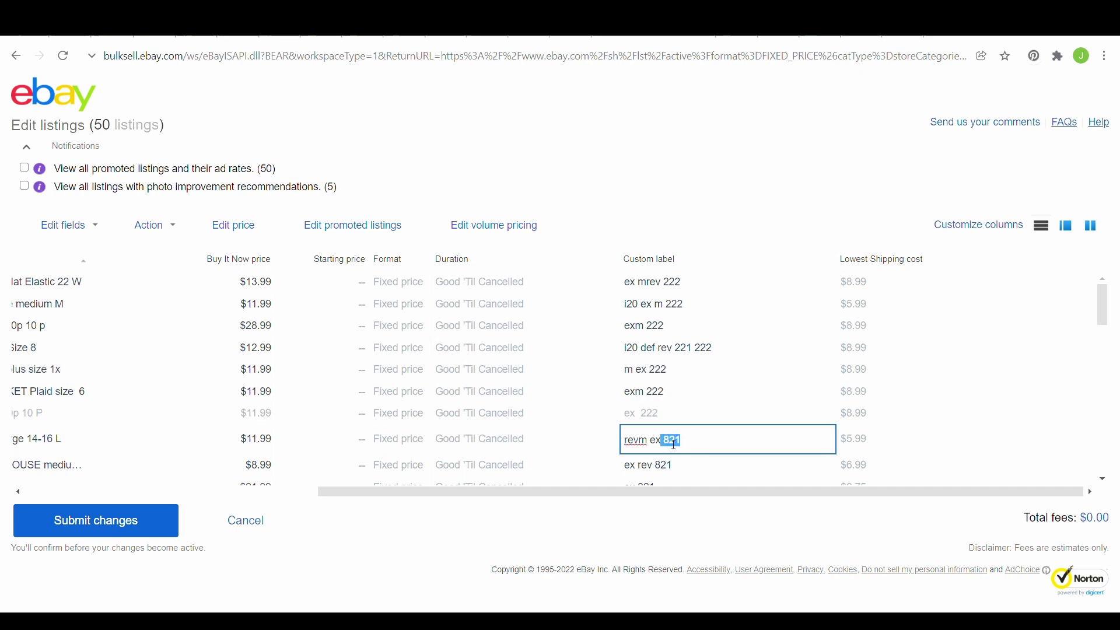
text(222)
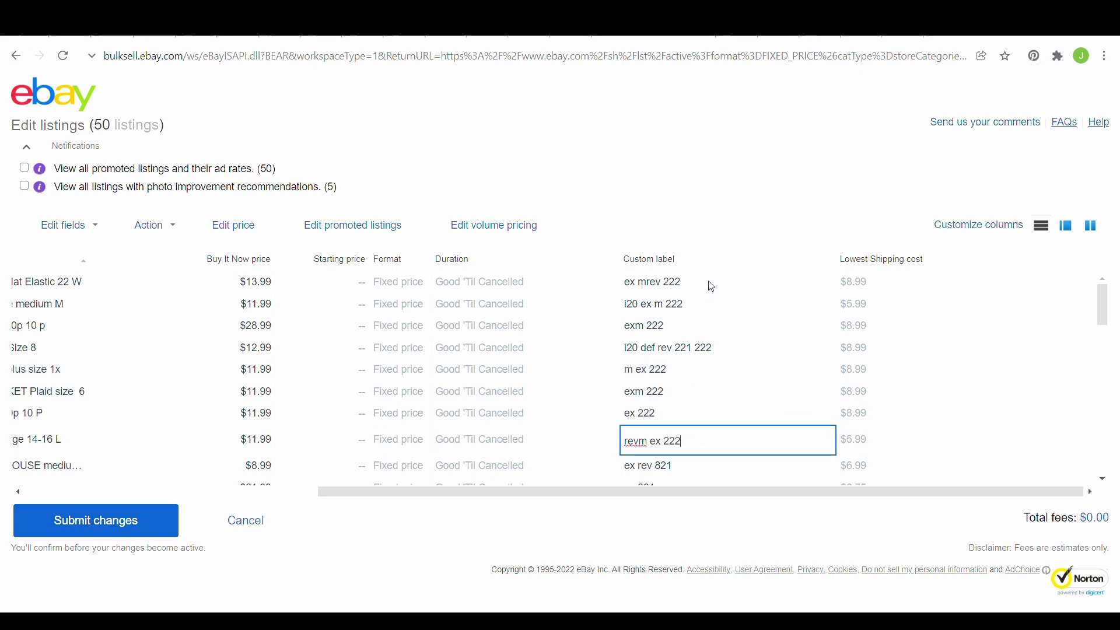
click(683, 466)
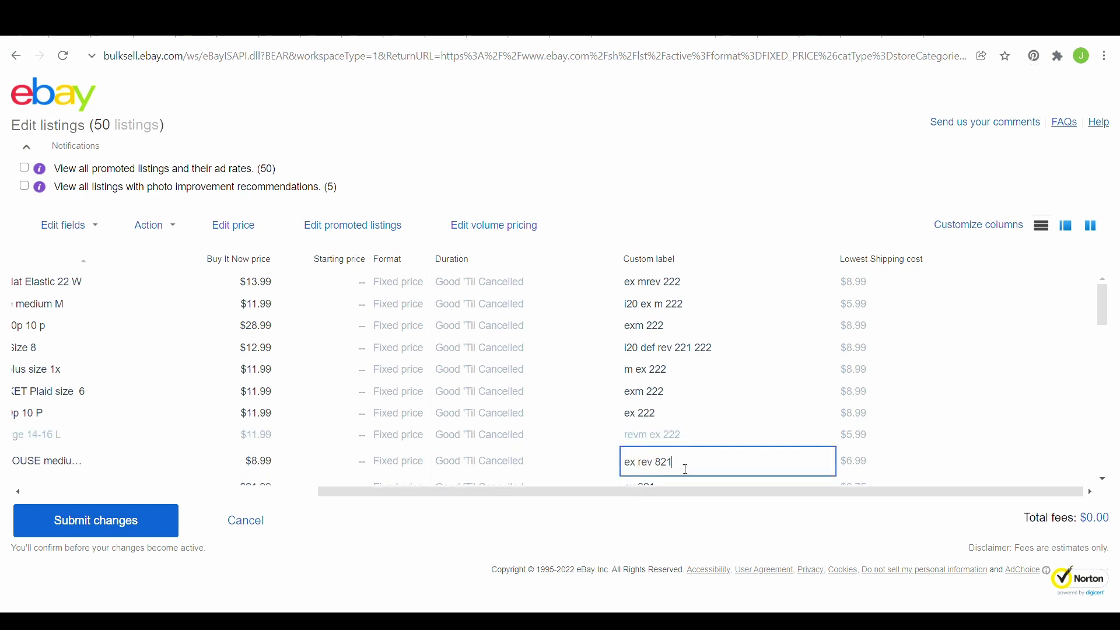
double_click(666, 463)
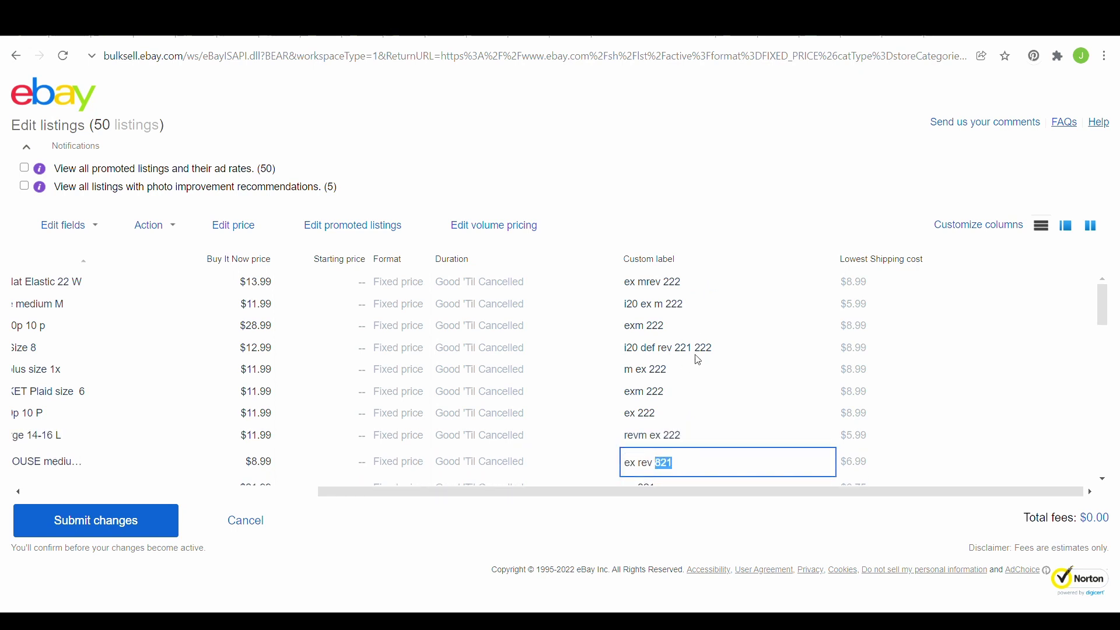
Step: Finish ex rev 222, then change the ex more label near the bottom from 821 to 222
text(222)
click(687, 483)
scroll(646, 483, down, 5)
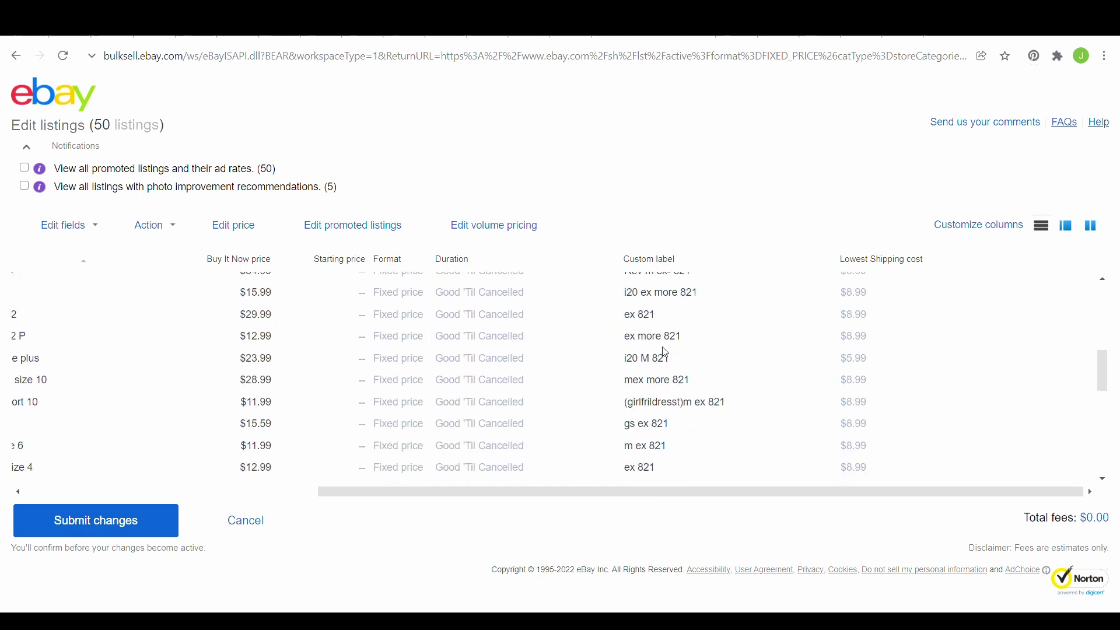
scroll(875, 380, down, 5)
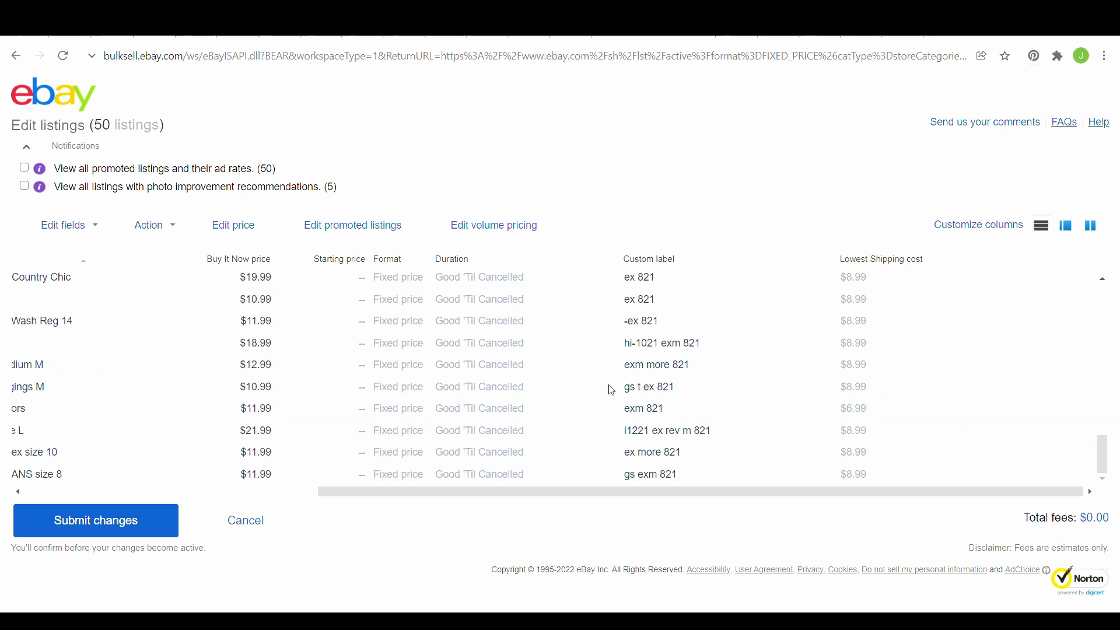
click(698, 475)
double_click(670, 470)
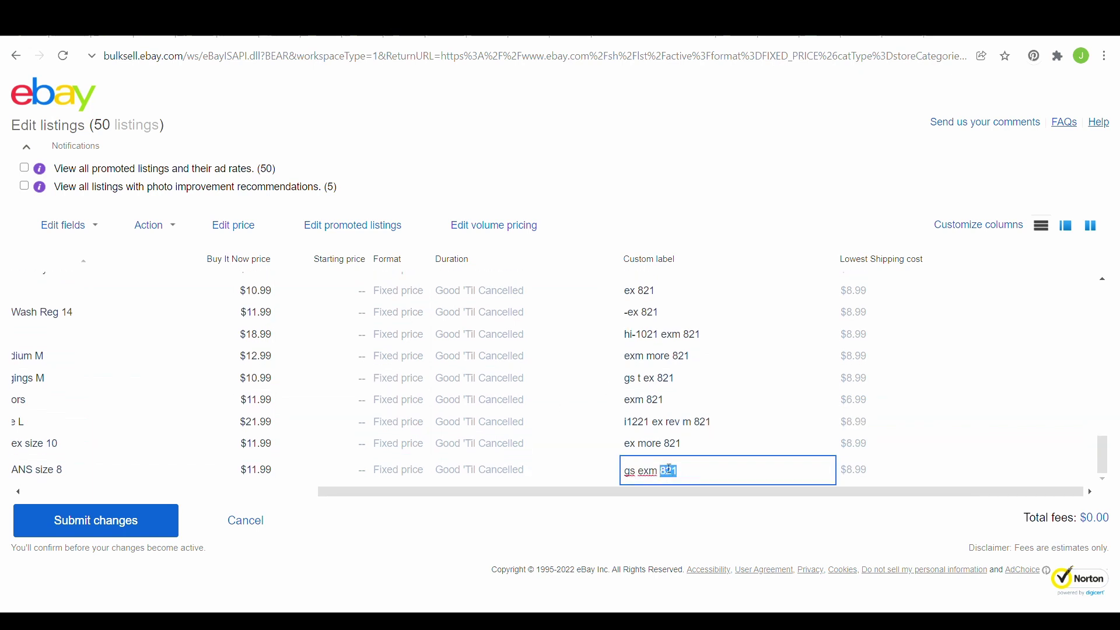
click(692, 450)
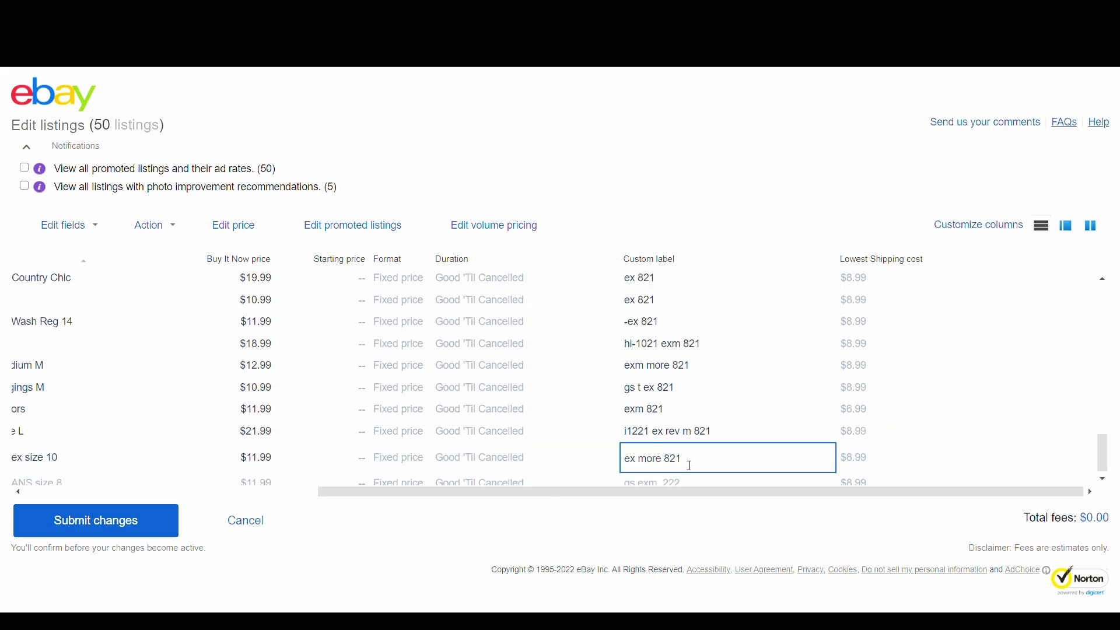
drag(692, 467, 664, 461)
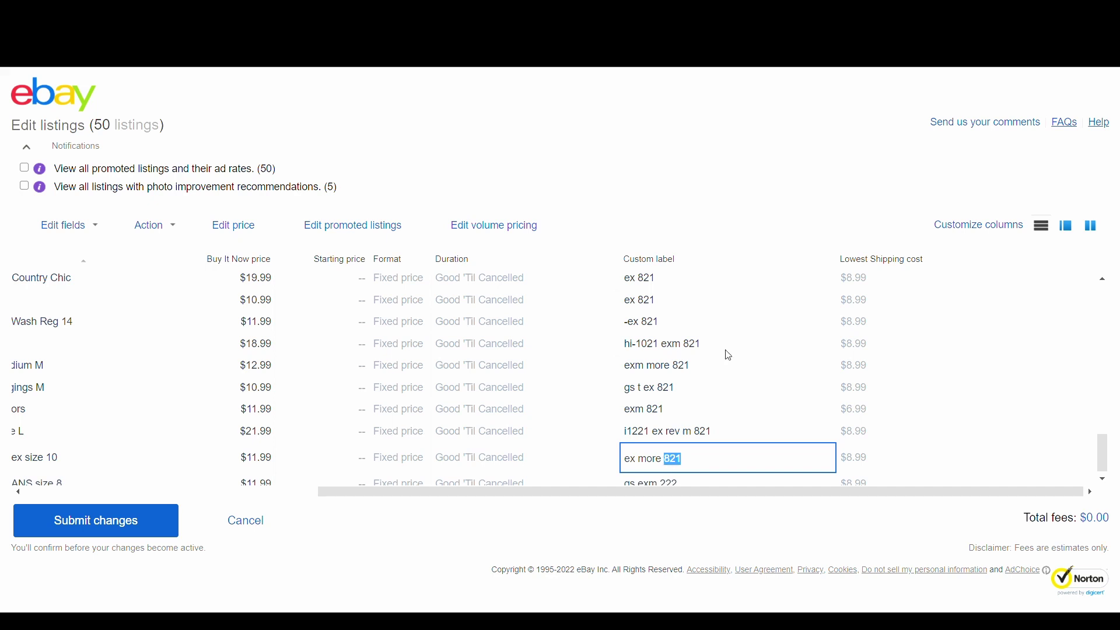
text(222)
Step: Replace 821 with 222 in the i1221 ex rev m, exm and gs t ex labels
double_click(709, 432)
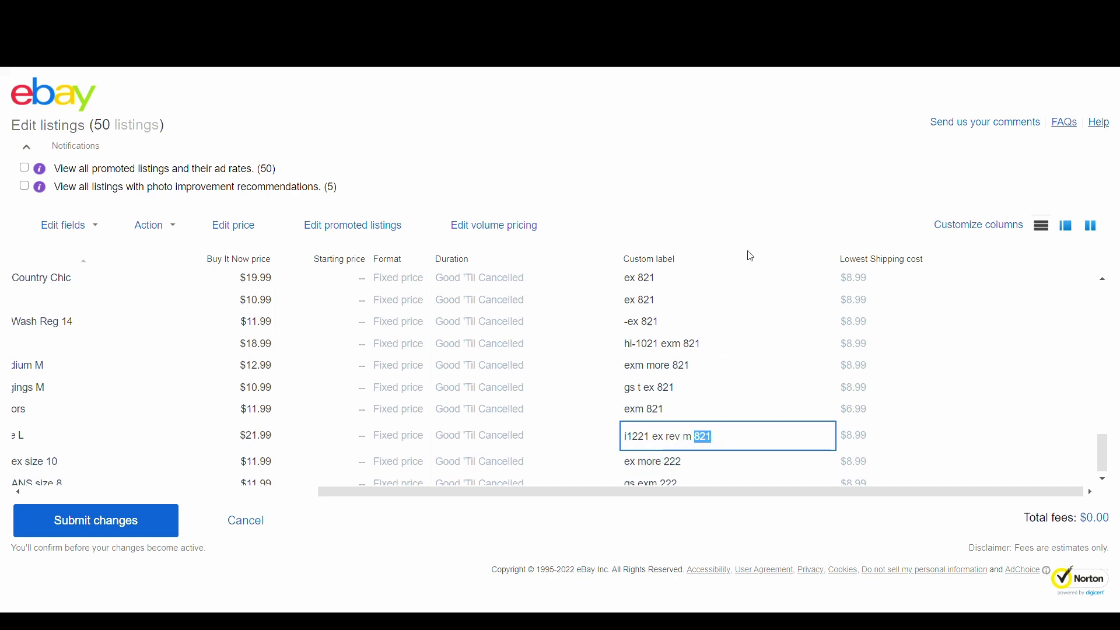
text(222)
click(696, 411)
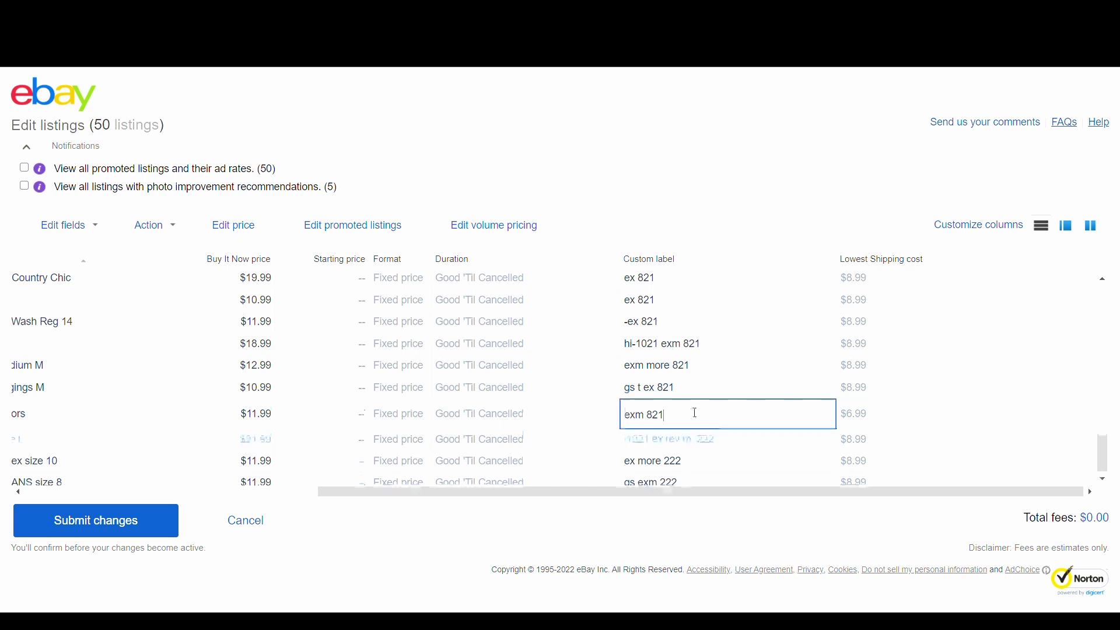
double_click(663, 423)
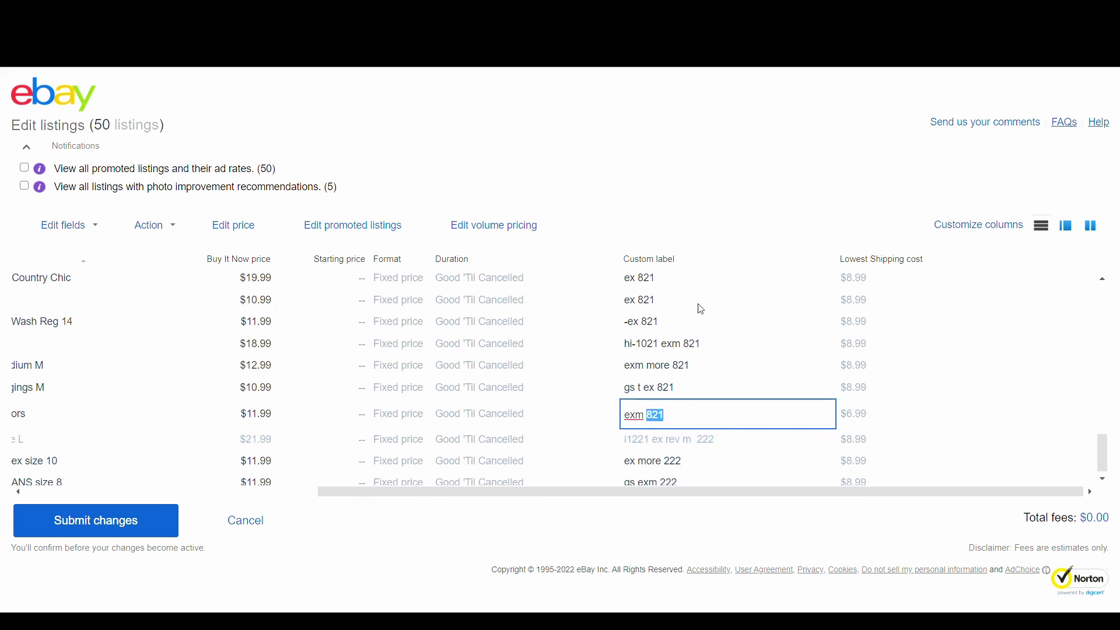
text(222)
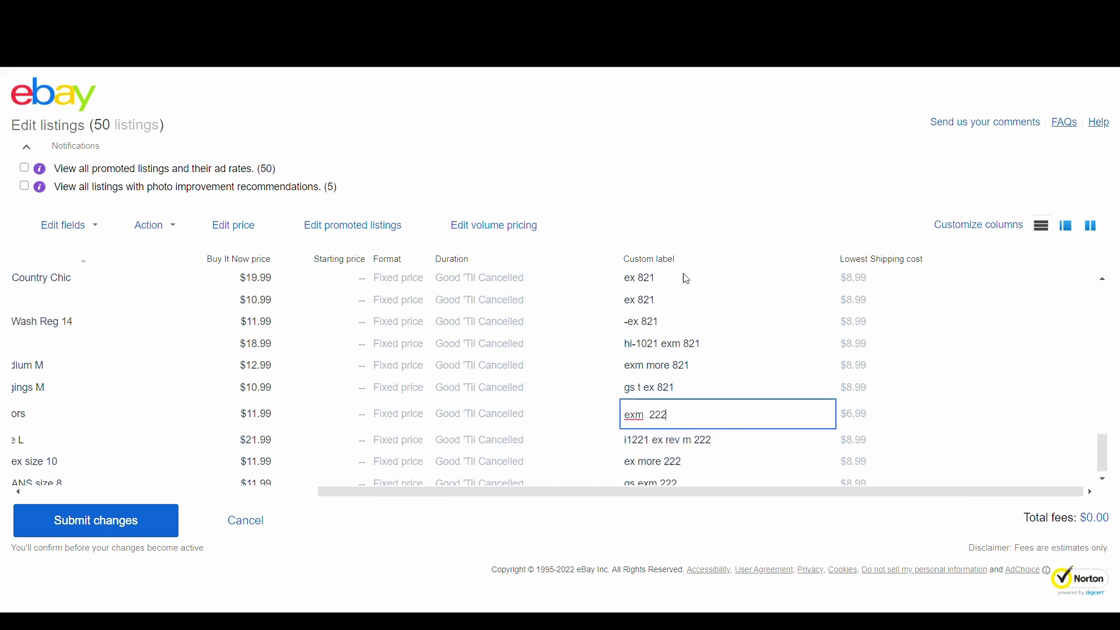
click(675, 359)
click(689, 396)
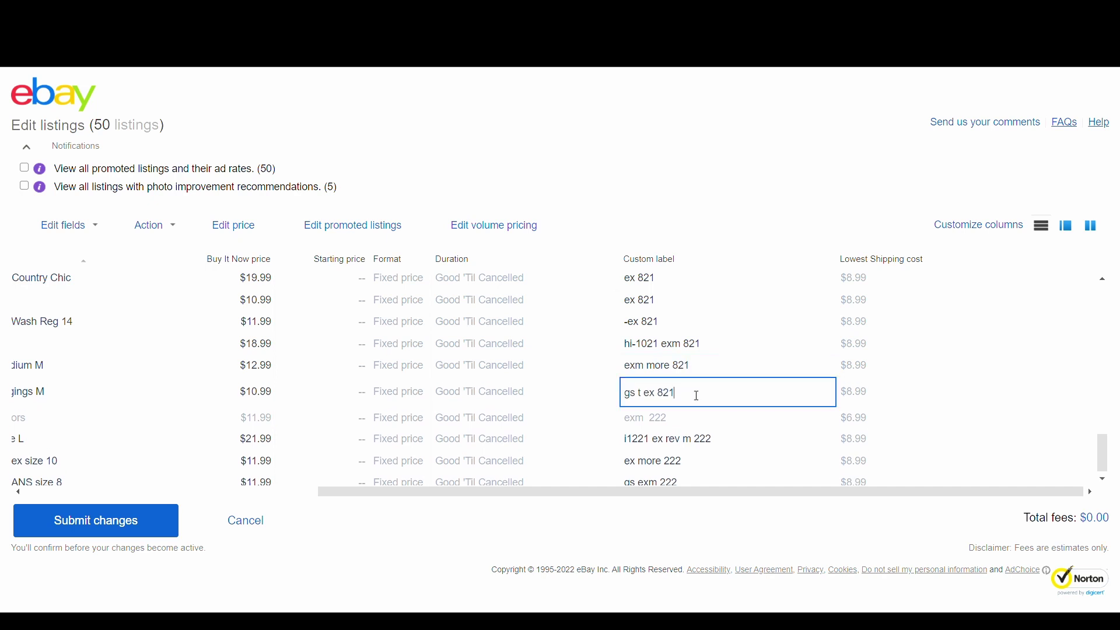
double_click(667, 395)
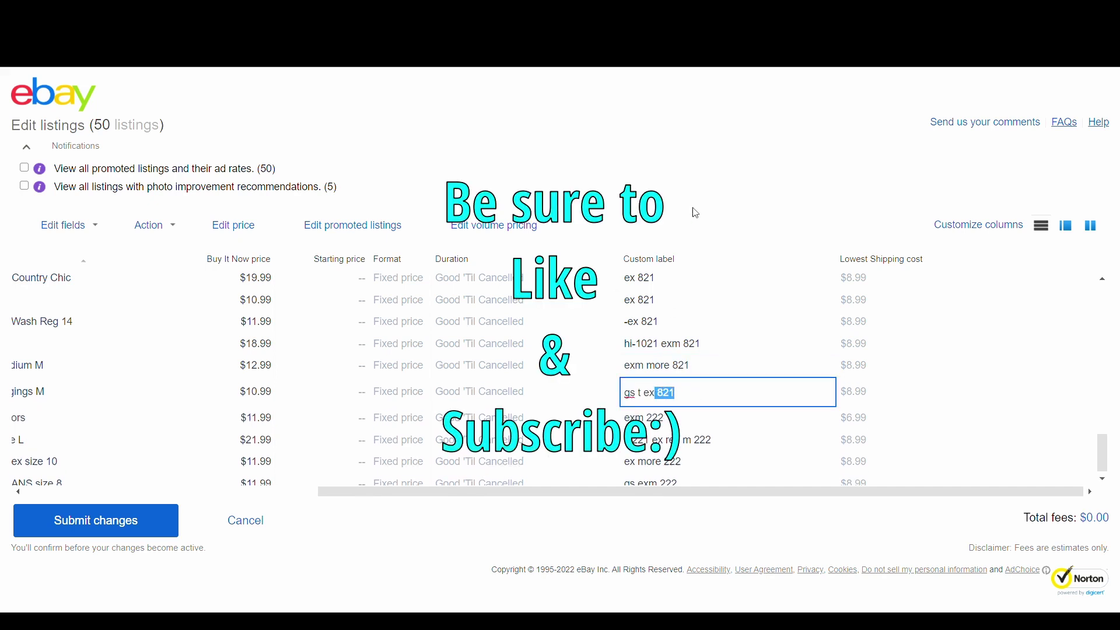
text(222)
Step: Change the exm more and hi-1021 exm labels to end in 222 instead of 821
click(683, 367)
double_click(682, 371)
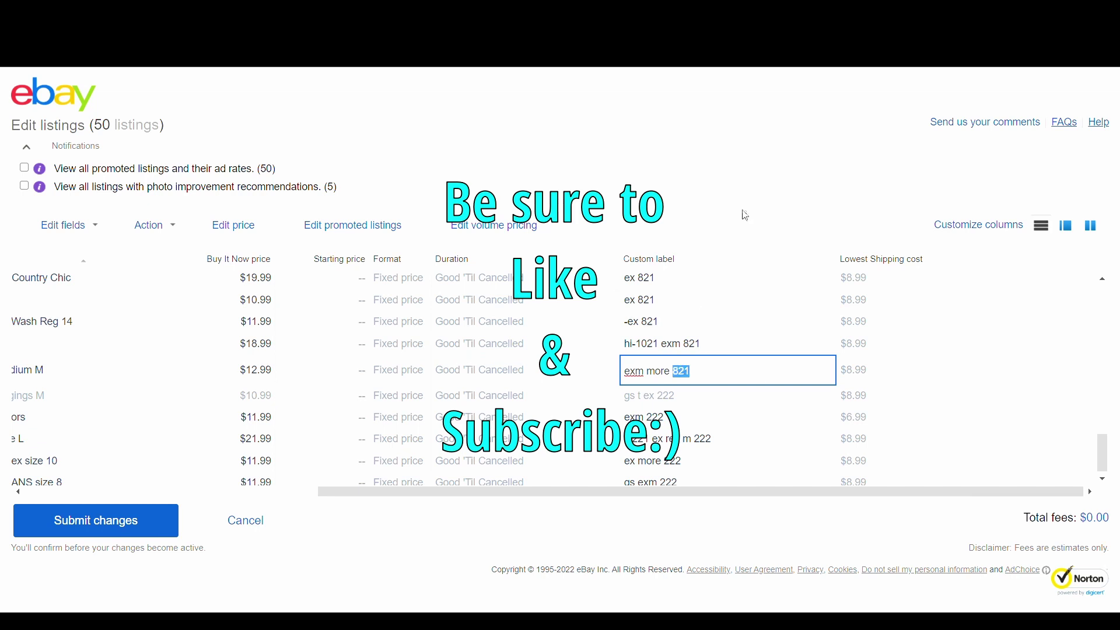
text(222)
click(726, 344)
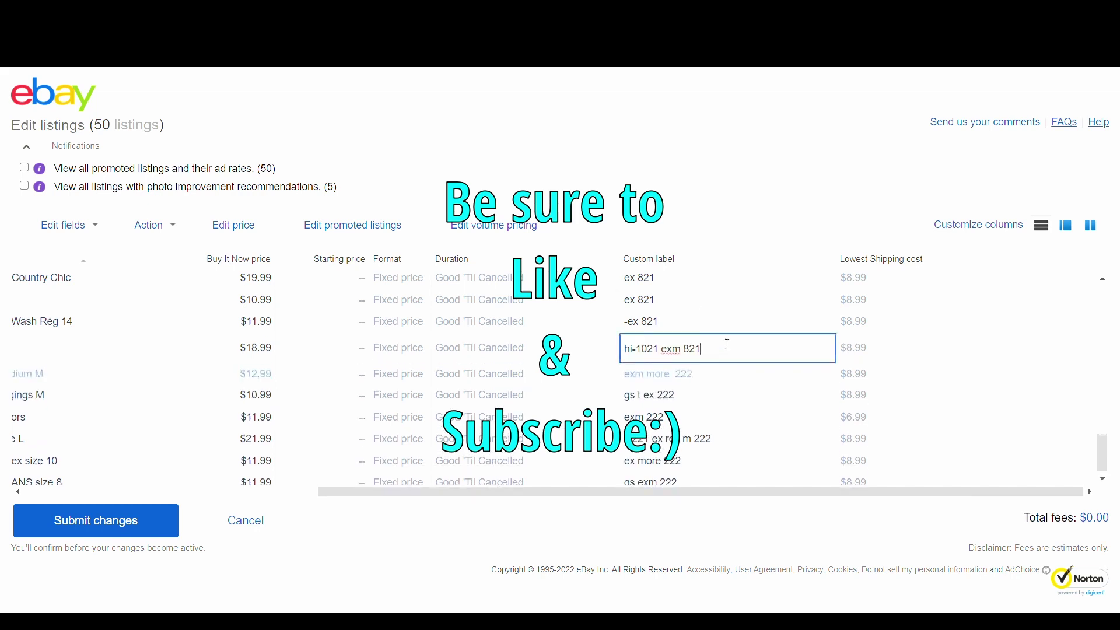
double_click(693, 350)
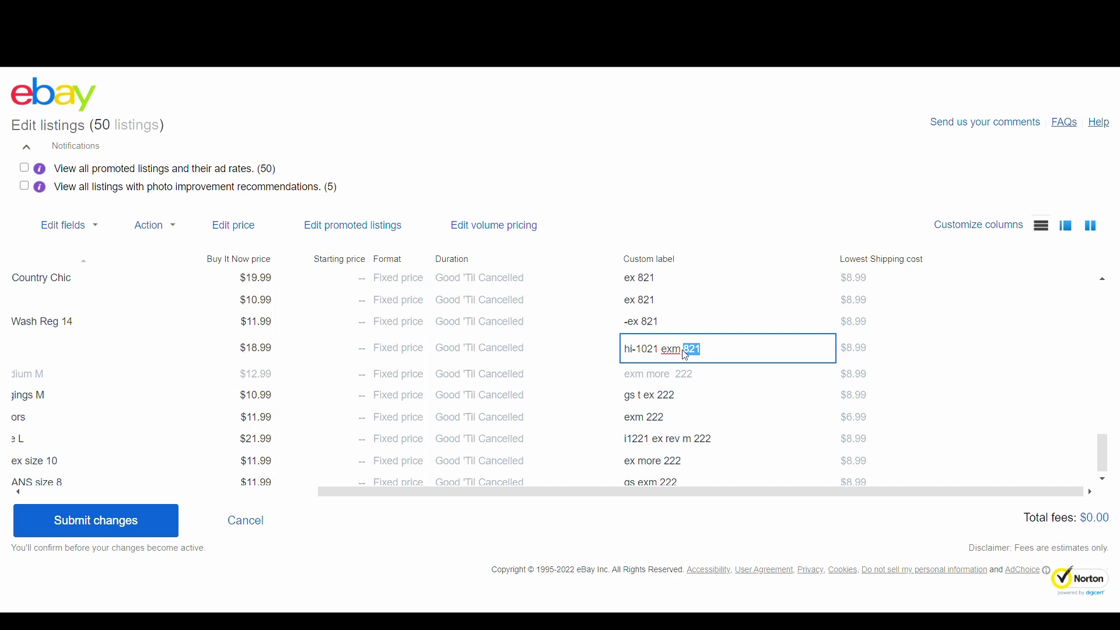
text(222)
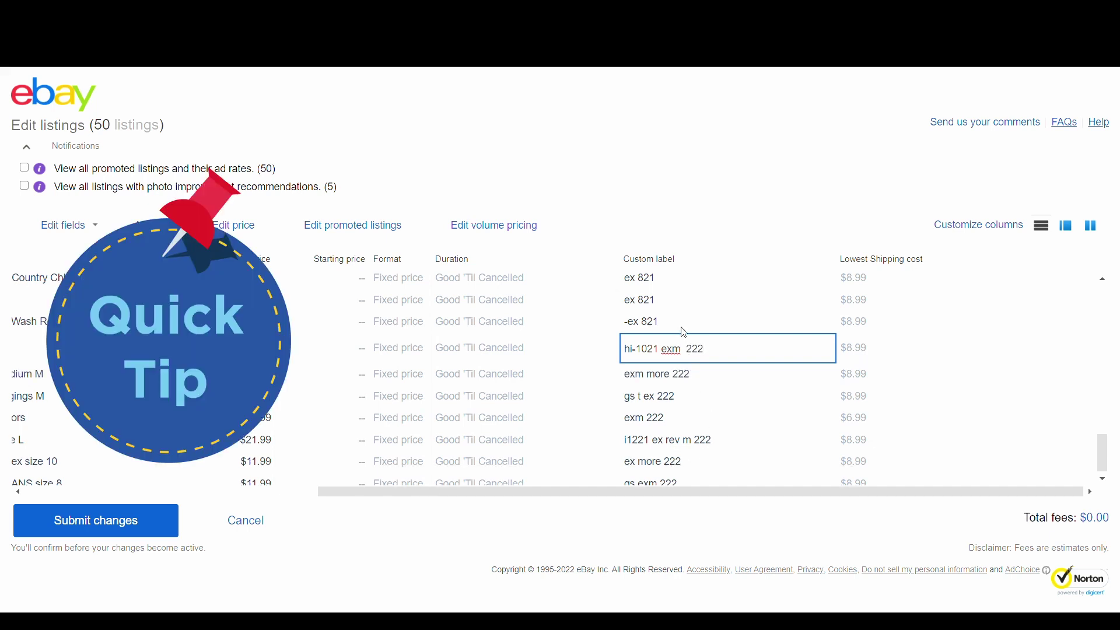
Step: Replace 821 with 222 in the -ex and ex labels further up
click(685, 323)
double_click(645, 327)
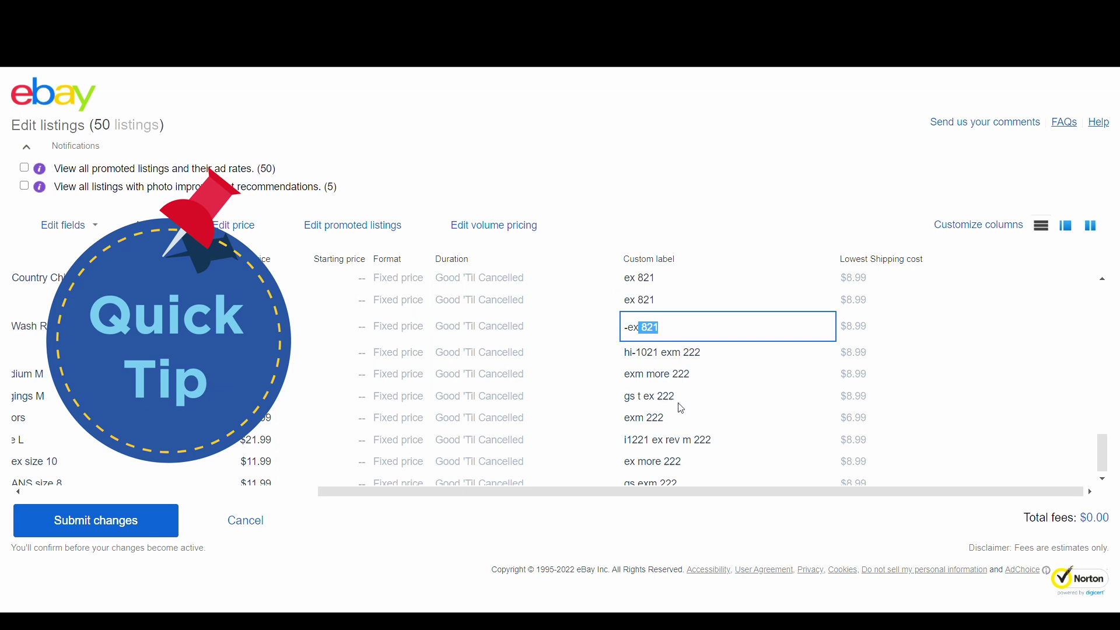
text(222)
click(688, 303)
double_click(640, 313)
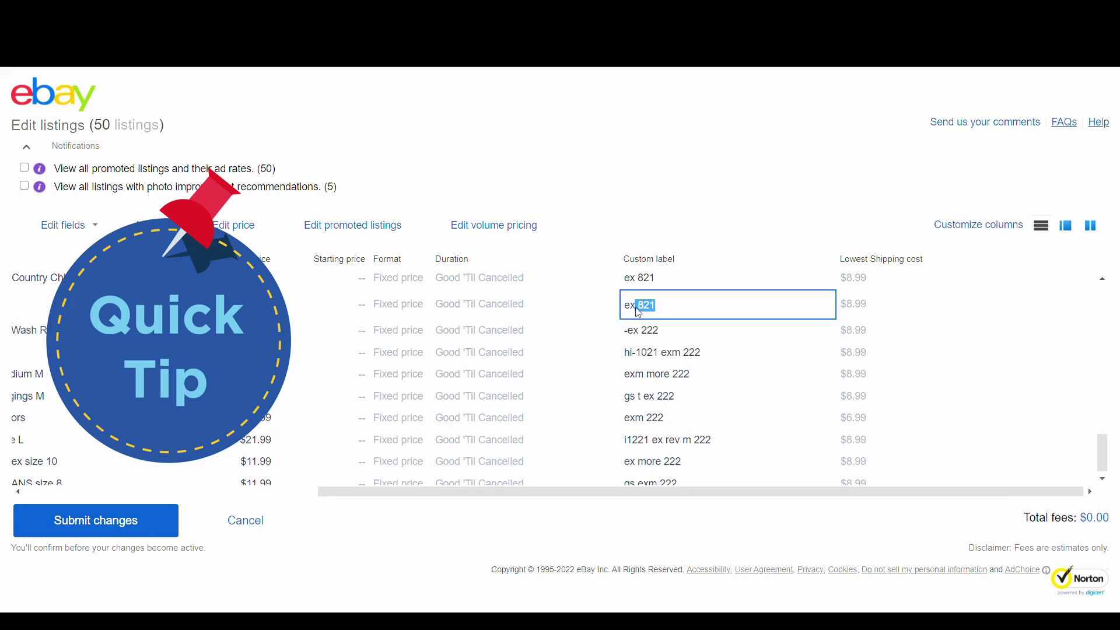
text(222)
click(689, 286)
Step: Replace 821 with 222 in an ex label and the ex more label
scroll(690, 289, up, 2)
double_click(647, 347)
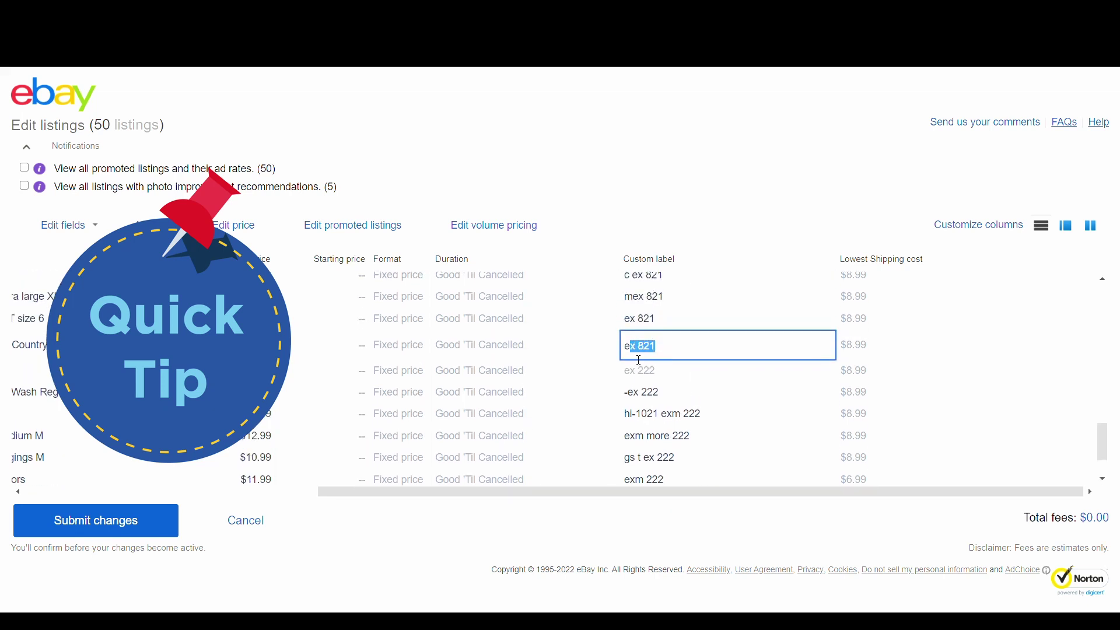
text(222)
double_click(647, 320)
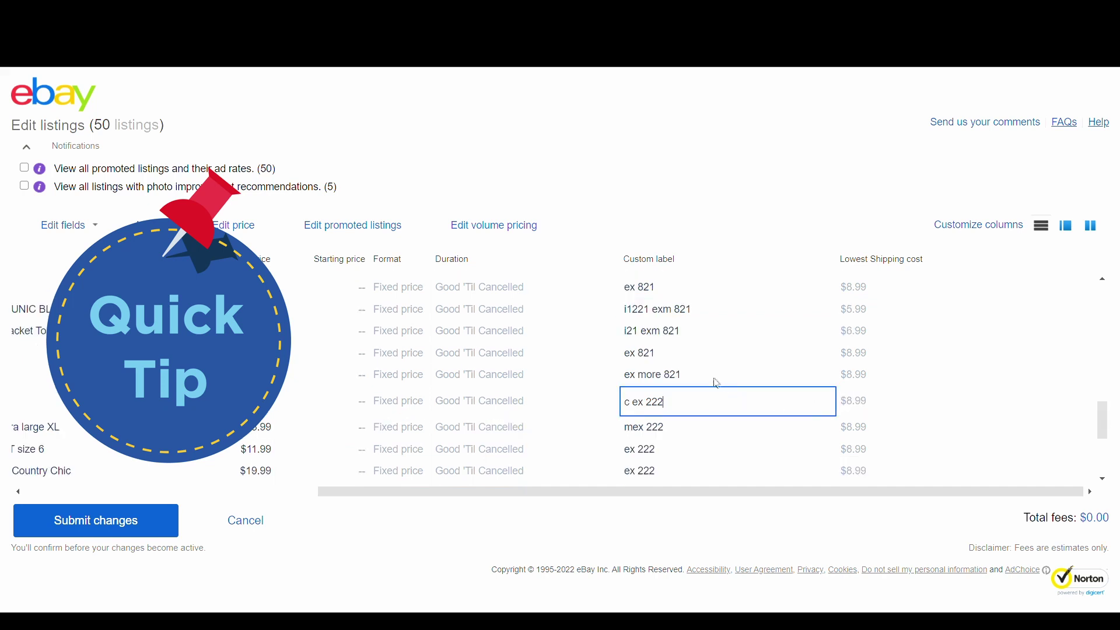
click(713, 383)
double_click(674, 384)
click(671, 386)
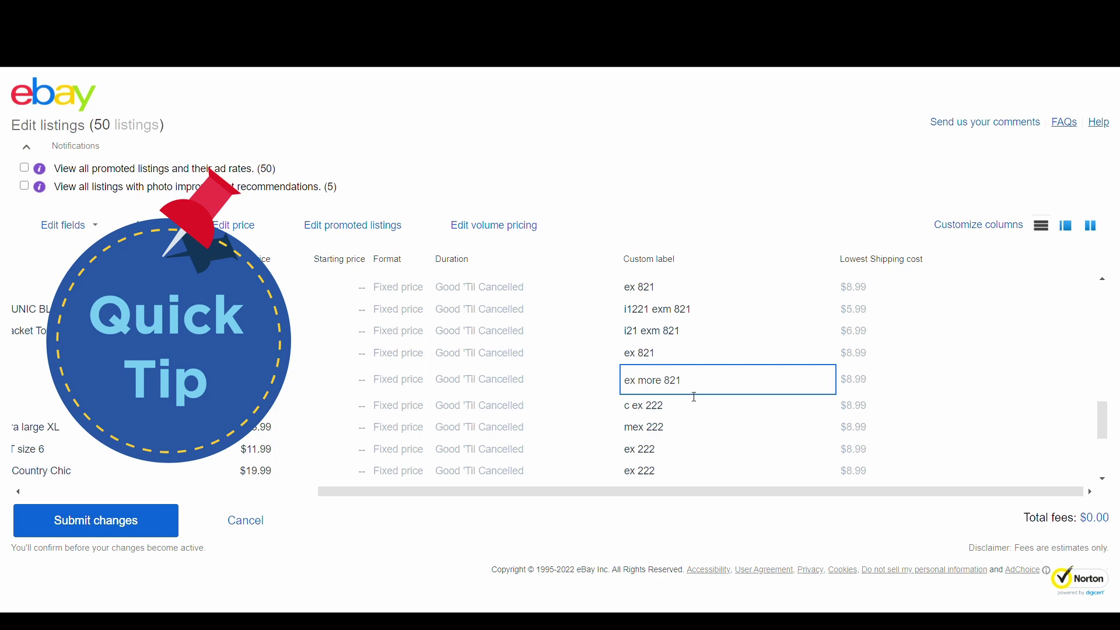
drag(683, 383, 663, 383)
text(222)
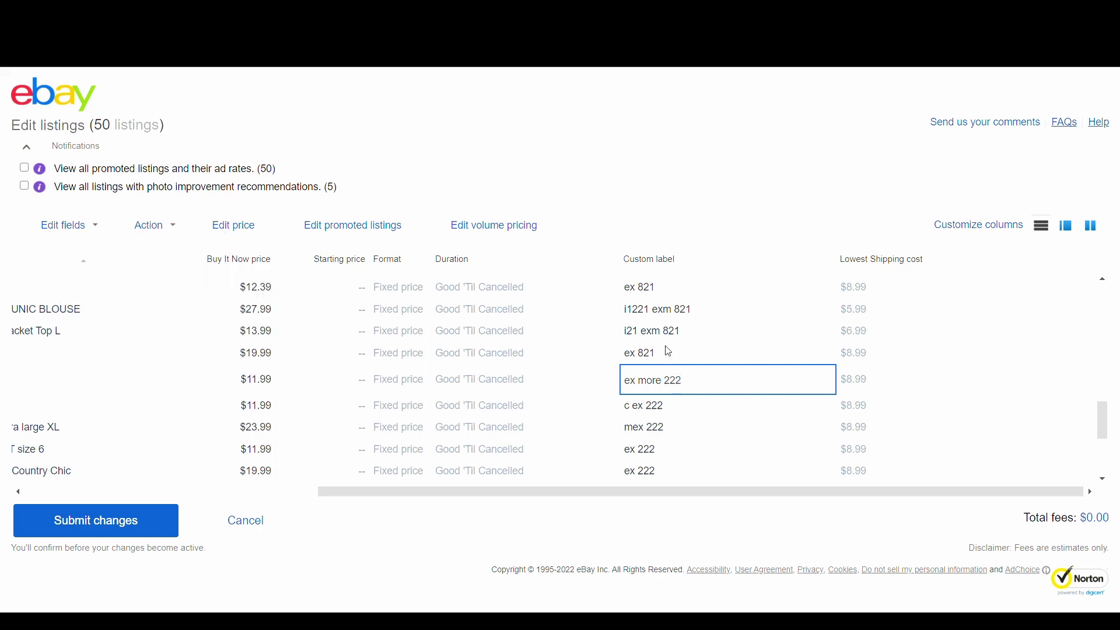
Step: Change the ex, i1221 exm and top ex labels from 821 to 222
click(670, 352)
drag(664, 358, 644, 357)
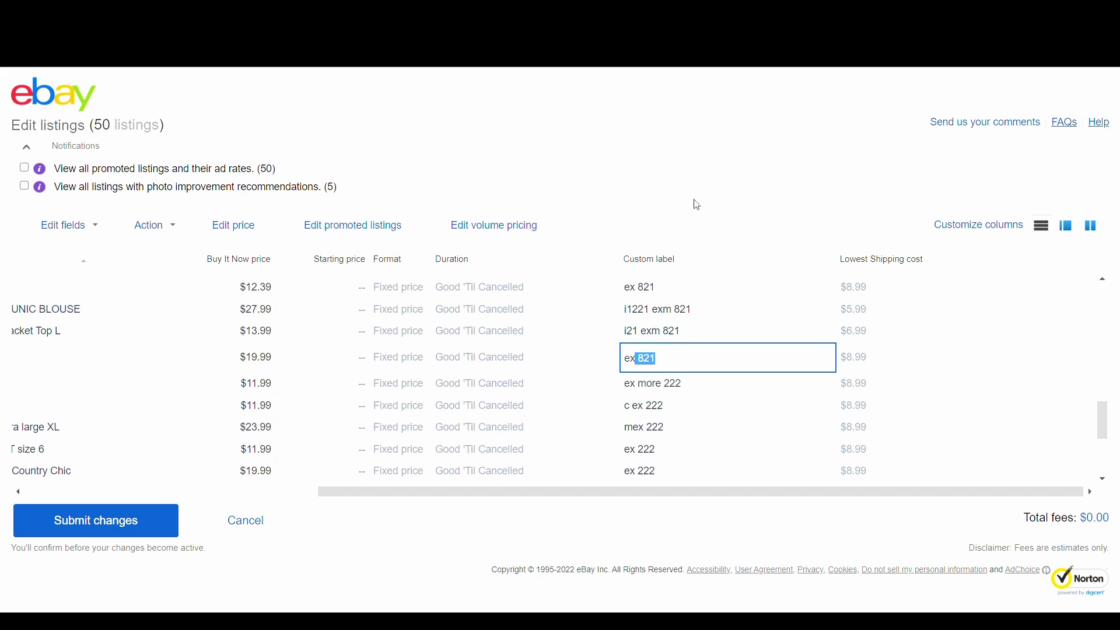
text(222)
drag(694, 315, 675, 315)
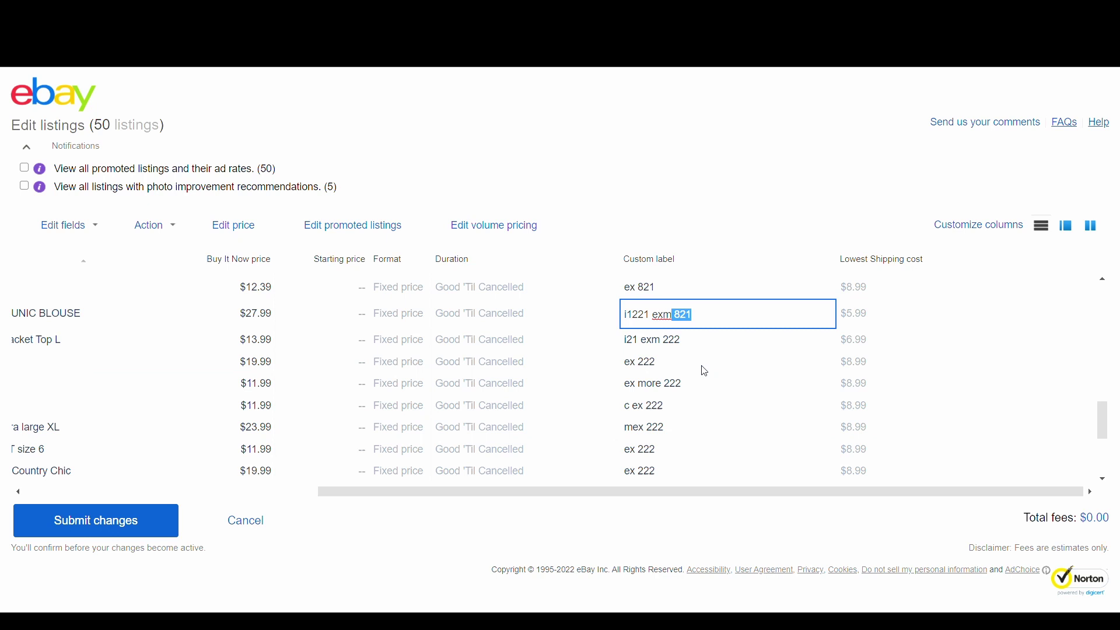
text(222)
drag(666, 292, 643, 298)
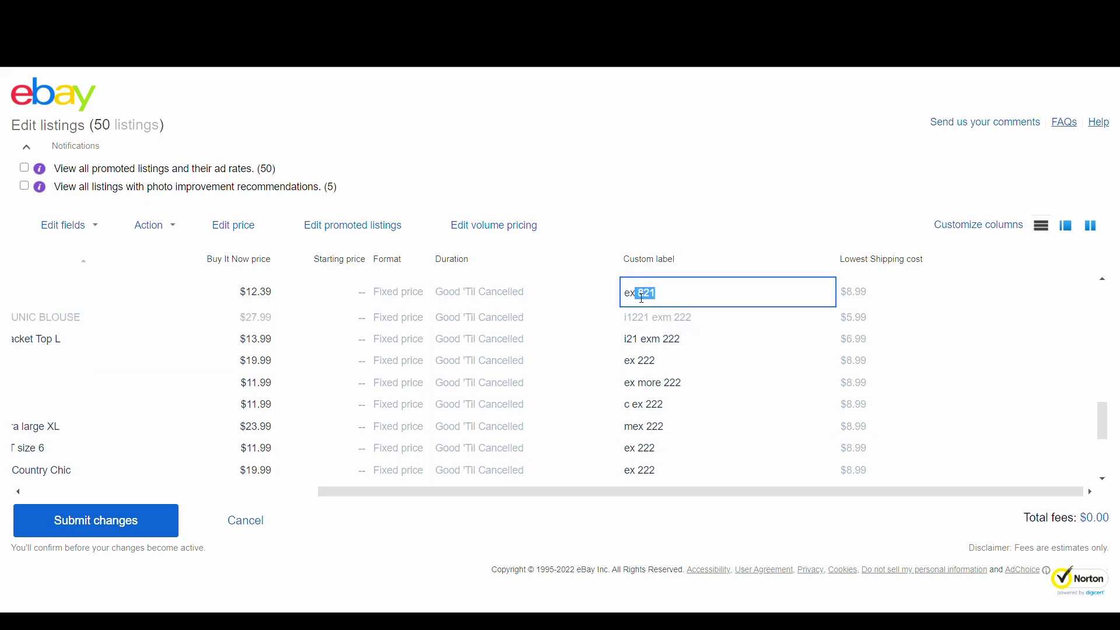
text(222)
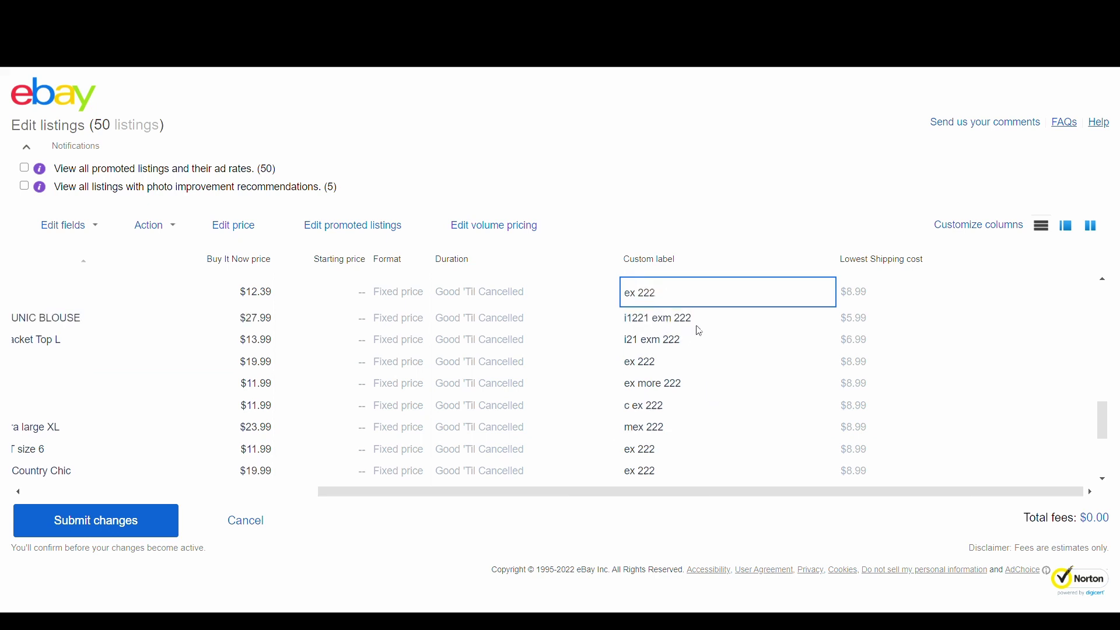
click(699, 325)
Step: Change the m ex label and the ex label above it from 821 to 222
scroll(1105, 371, up, 3)
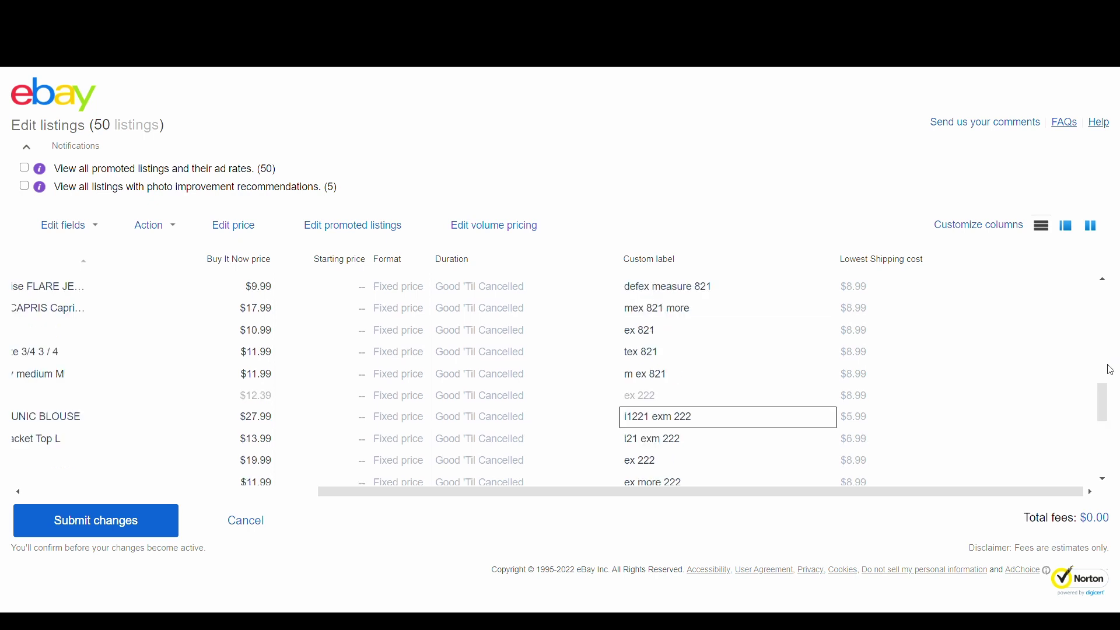
click(719, 459)
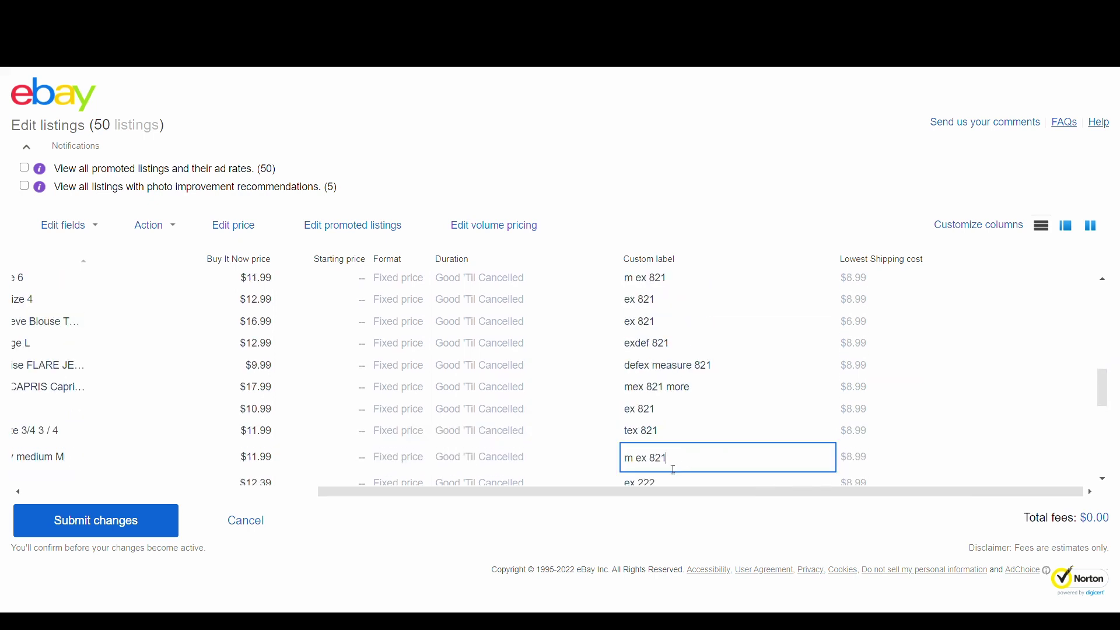
drag(675, 469, 654, 467)
click(675, 460)
text(222)
click(661, 413)
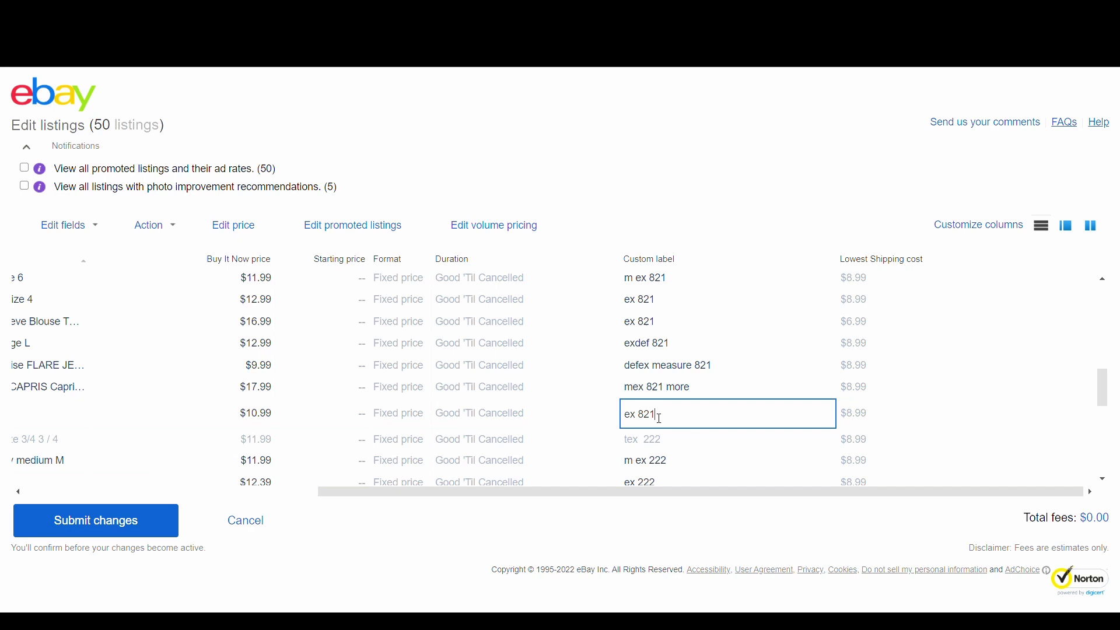
drag(661, 418, 643, 418)
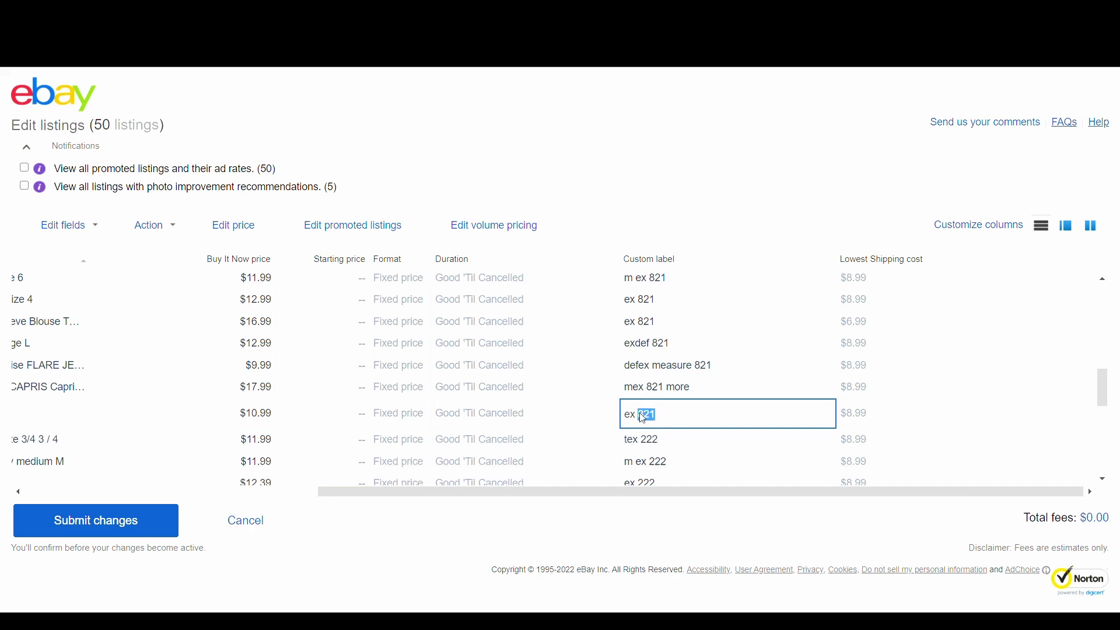
text(222)
Step: Replace 821 with 222 in the defex measure and exdef labels
click(704, 372)
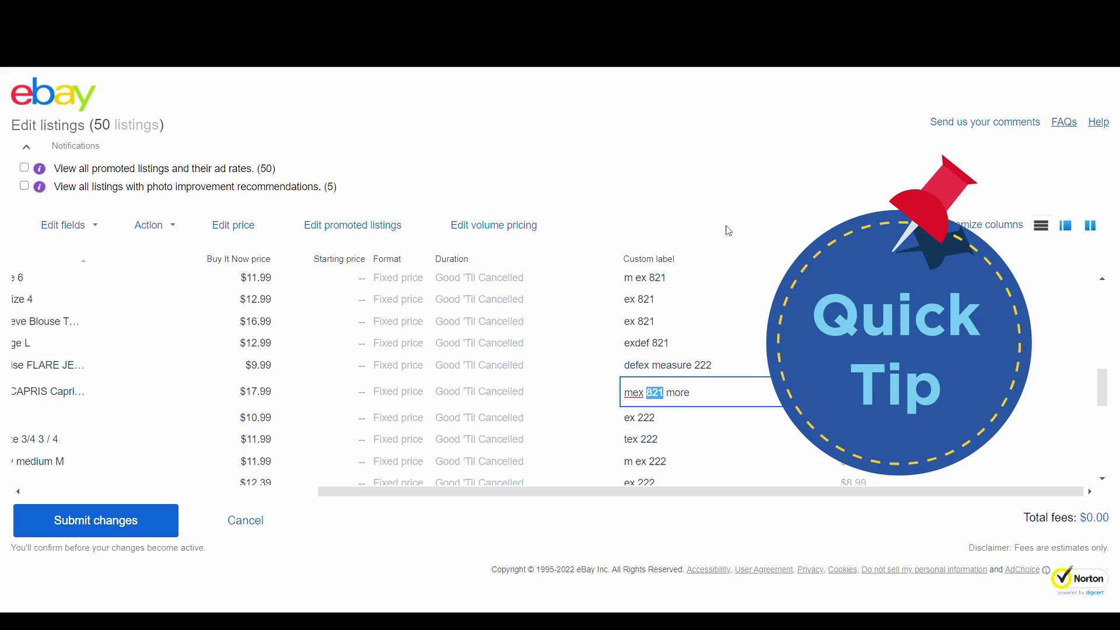
text(222)
click(701, 350)
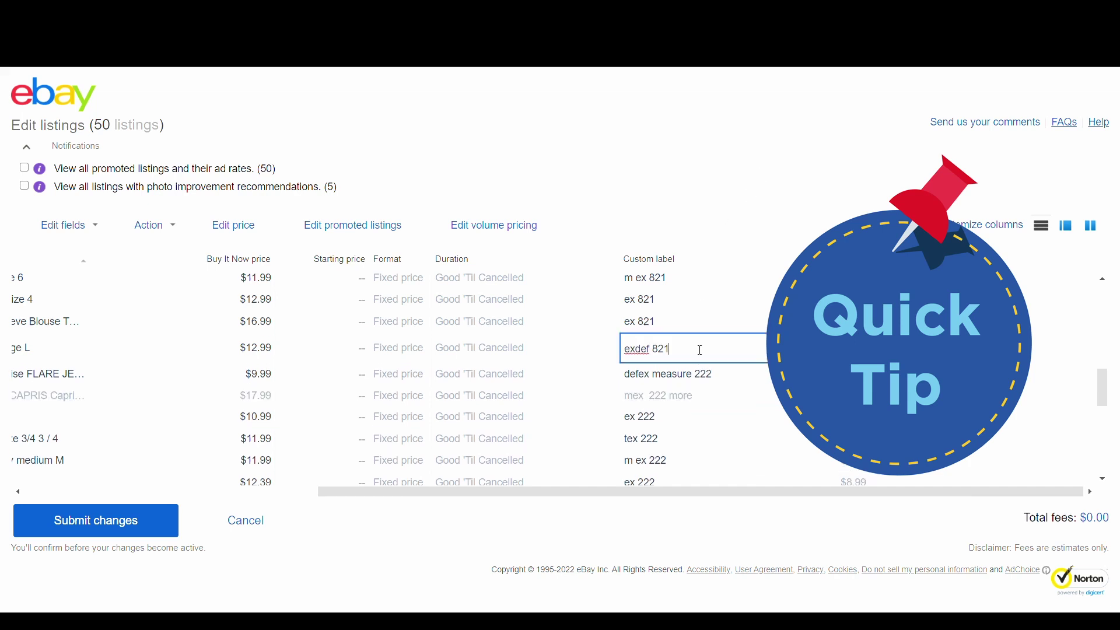
drag(691, 352, 654, 354)
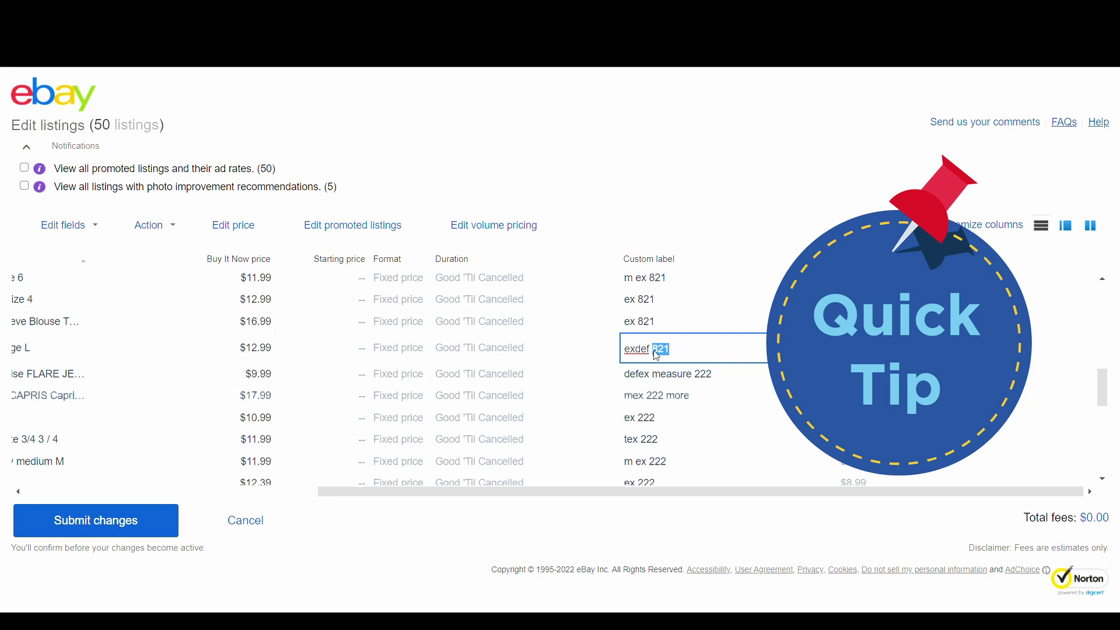
text(222)
Step: Put 222 in place of 821 in two more ex labels and an m ex label
click(670, 322)
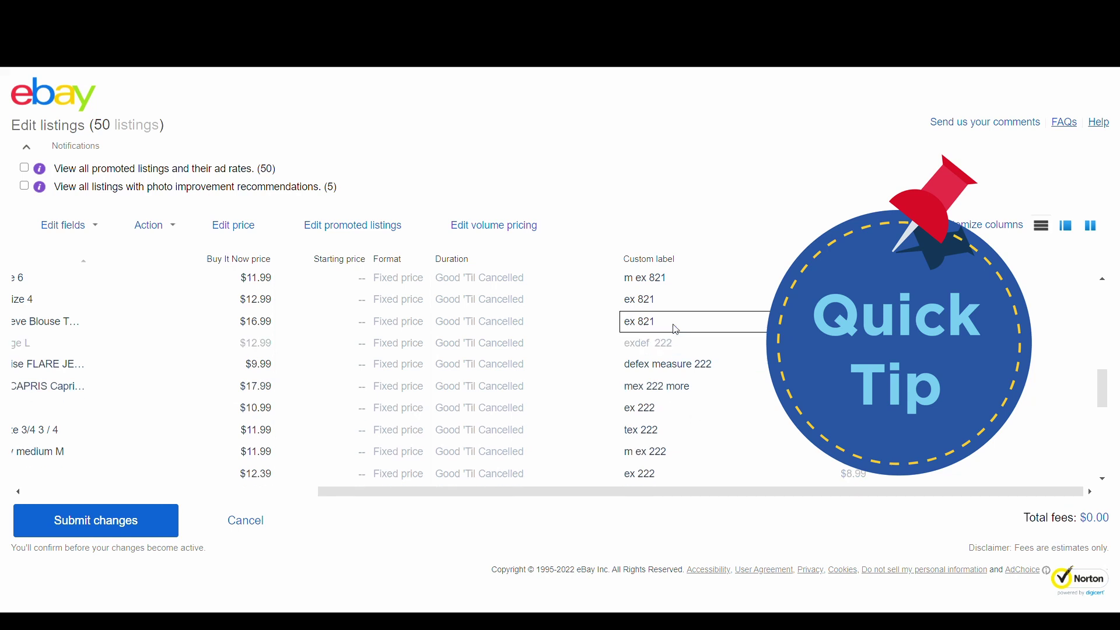
double_click(656, 336)
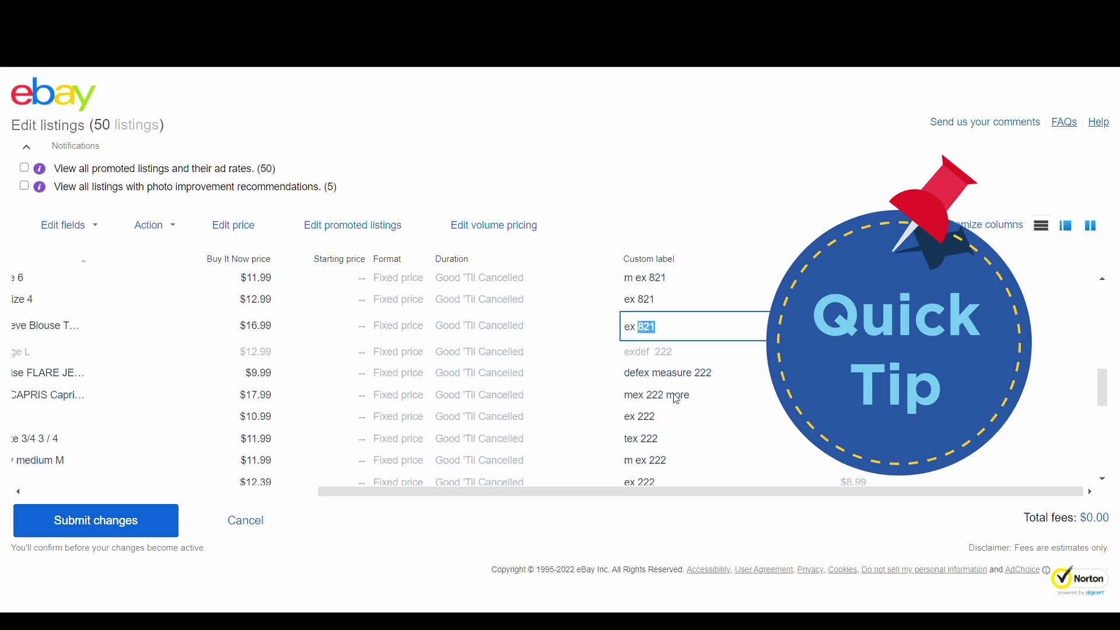
text(222)
click(664, 303)
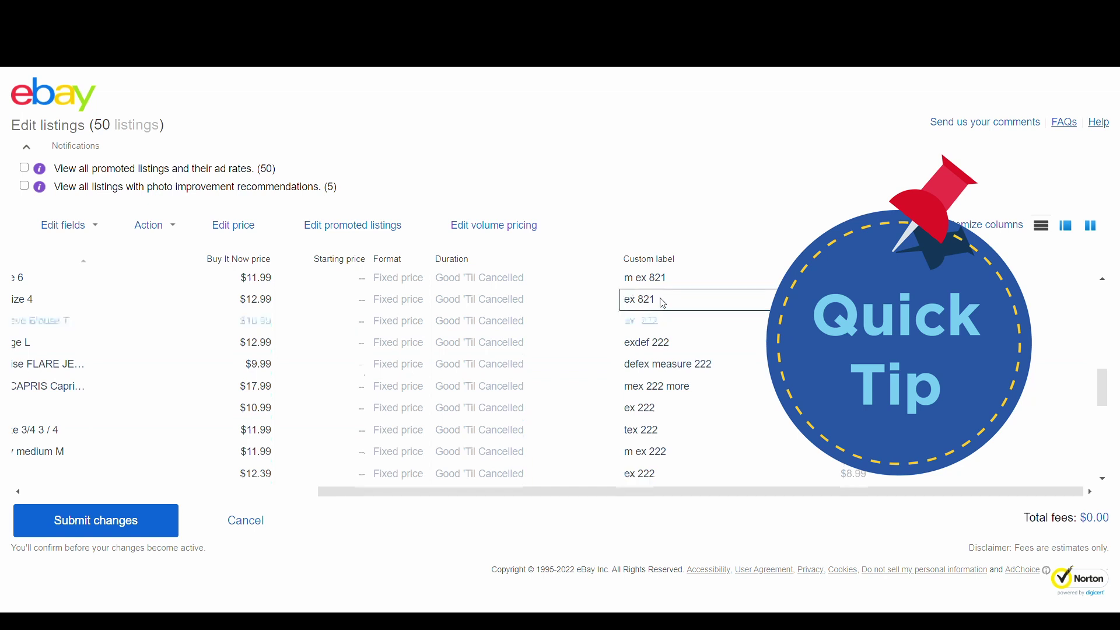
mouse_move(650, 306)
mouse_down()
mouse_move(659, 305)
mouse_move(635, 306)
mouse_up()
text(222)
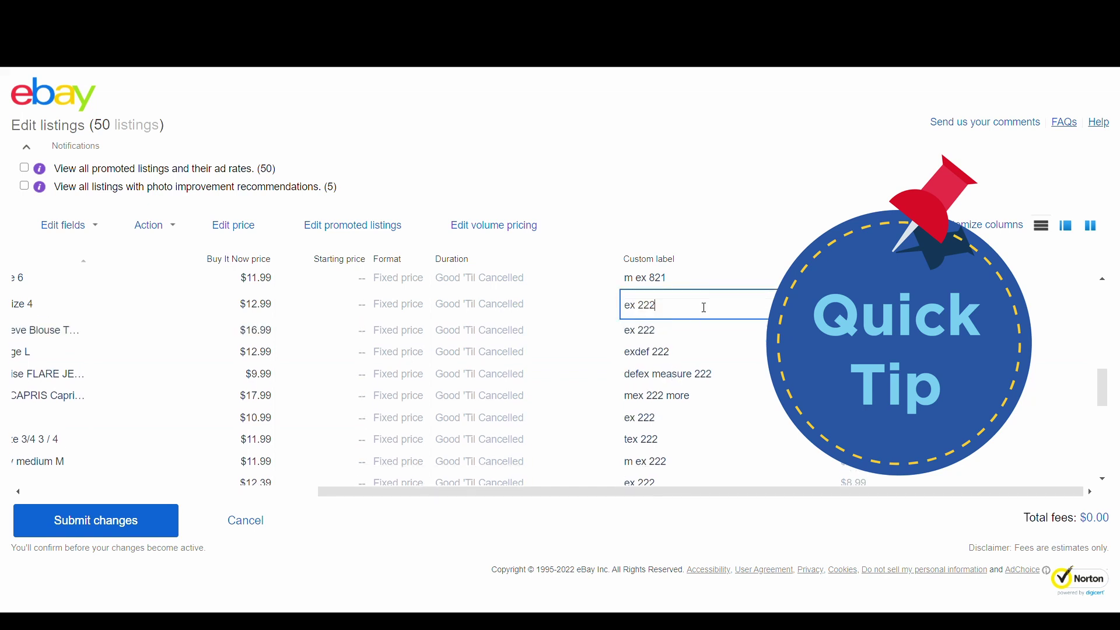
click(695, 279)
drag(728, 301, 719, 304)
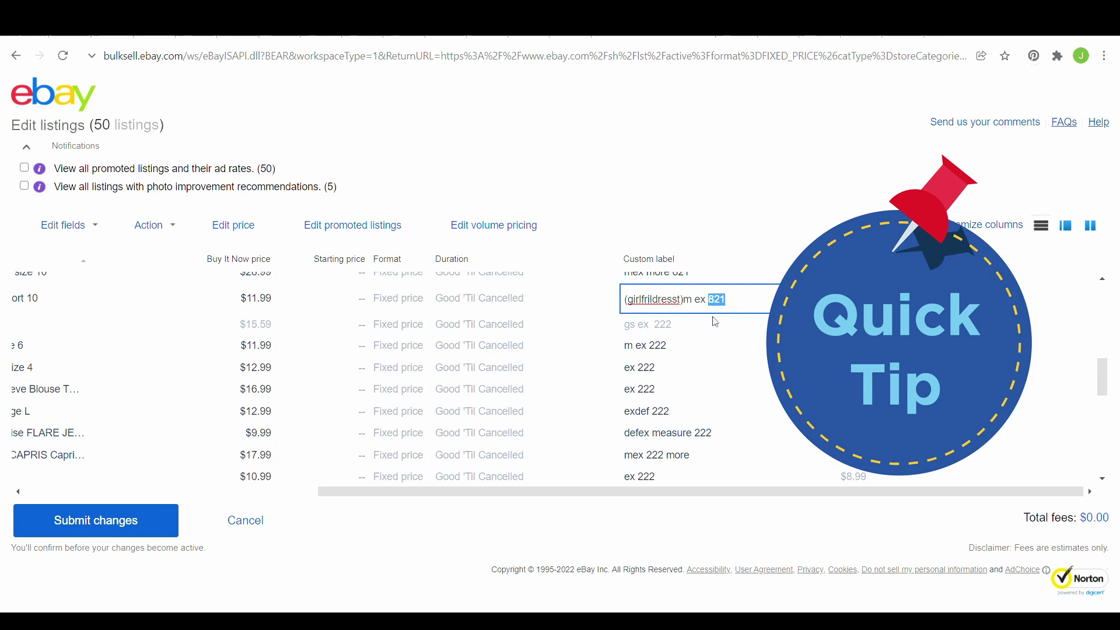
text(222)
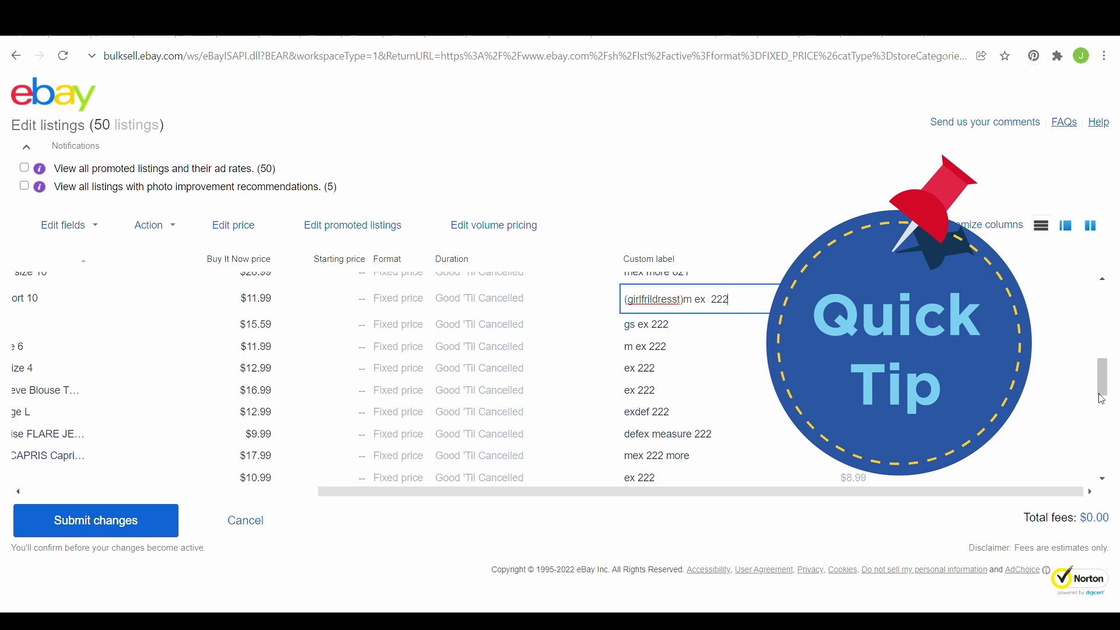
Step: Change mex more 821 to 222 and append 222 to the i20 M label
scroll(1105, 378, up, 2)
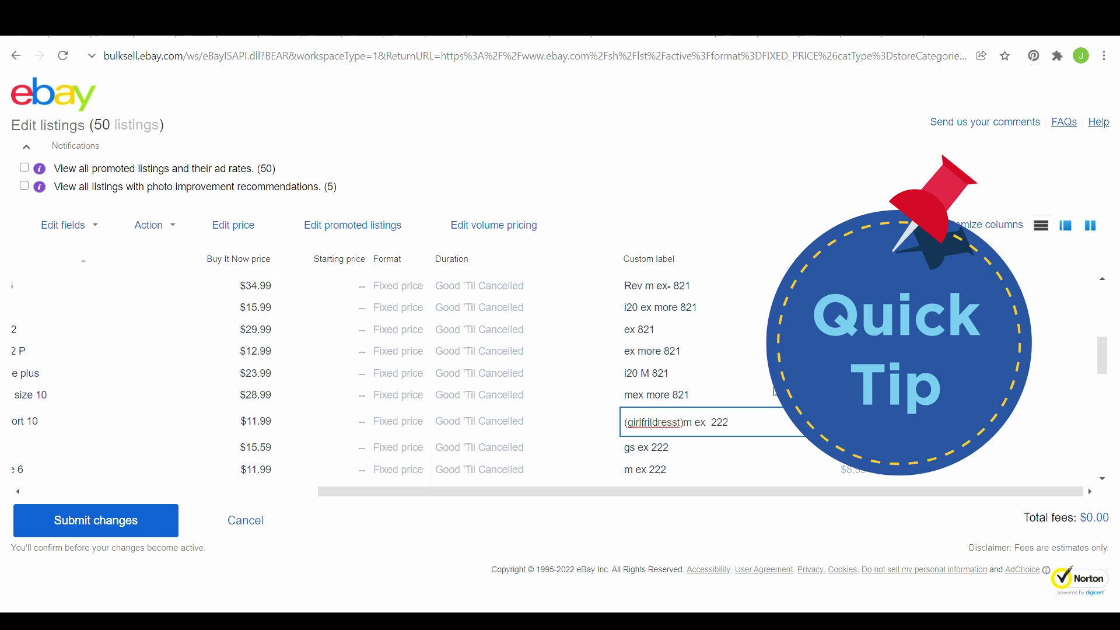
click(748, 407)
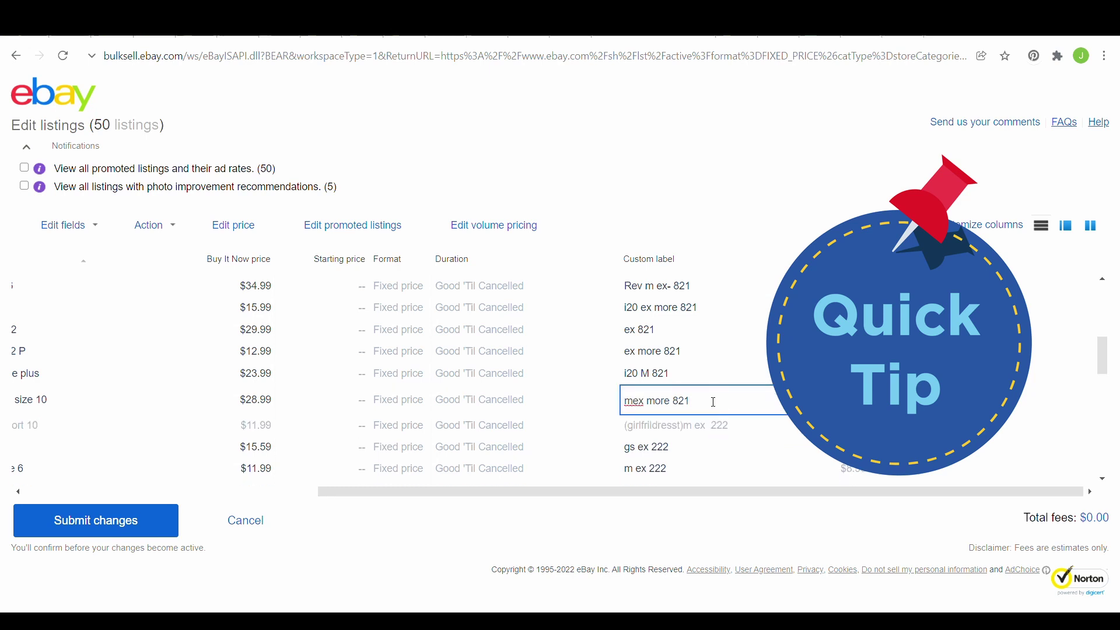
double_click(681, 407)
text(222)
click(697, 381)
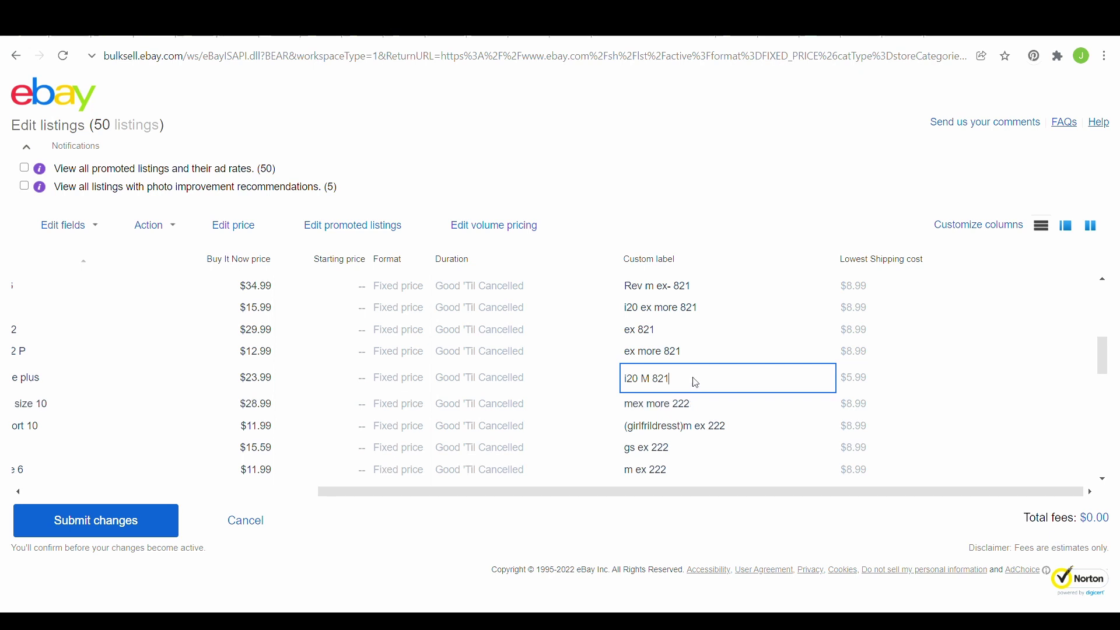
text(222)
click(708, 361)
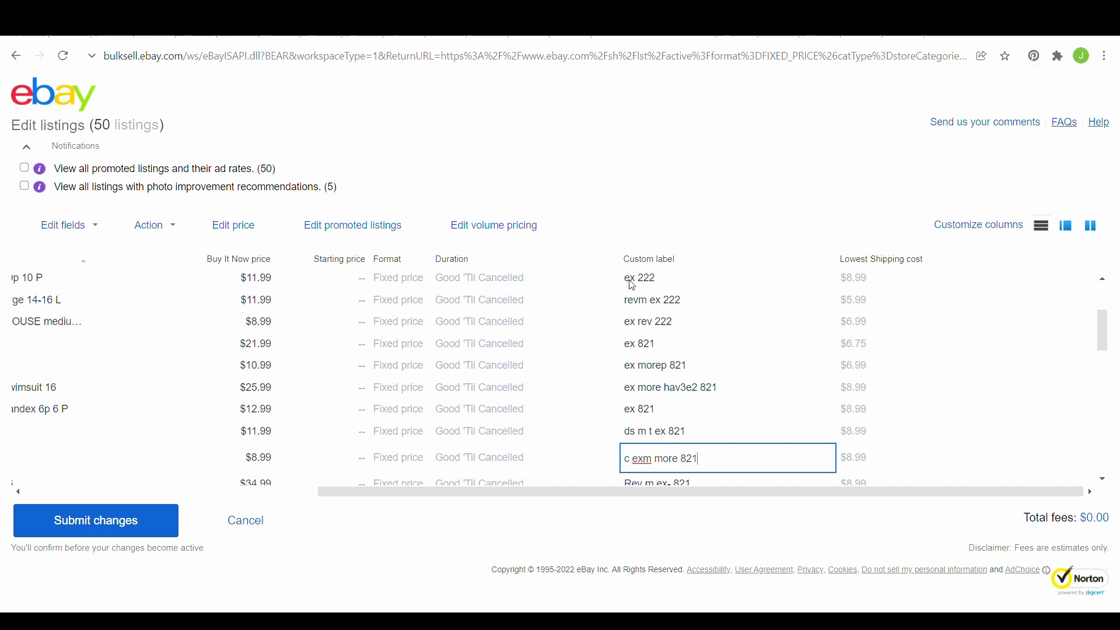
Step: Change the ds m t ex, ex and ex more hav3e2 custom labels from 821 to 222
click(706, 435)
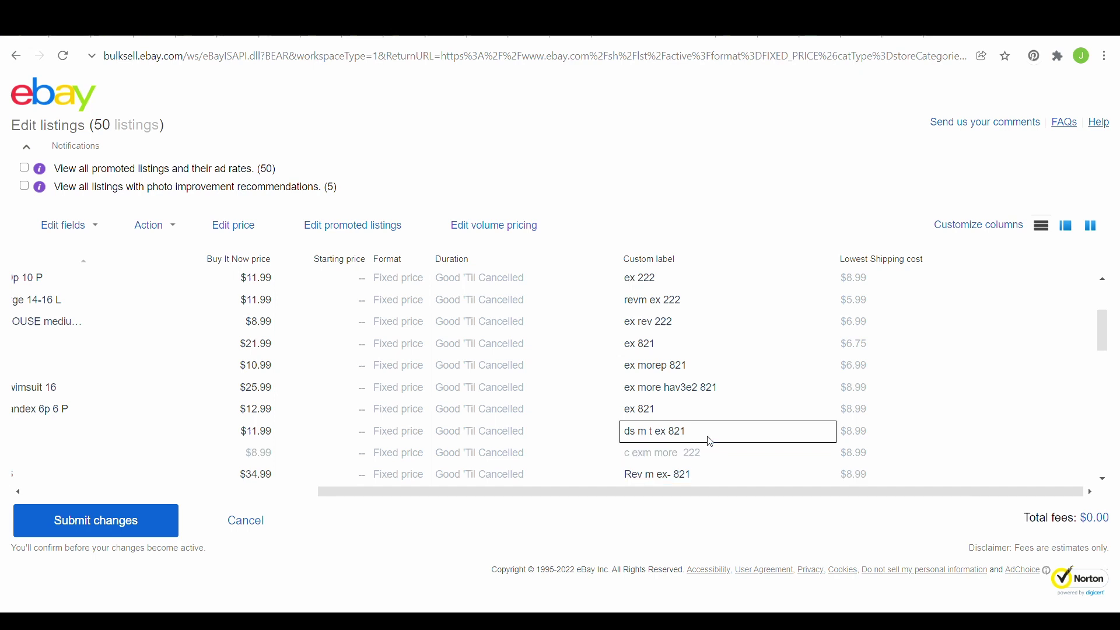
drag(690, 439, 675, 438)
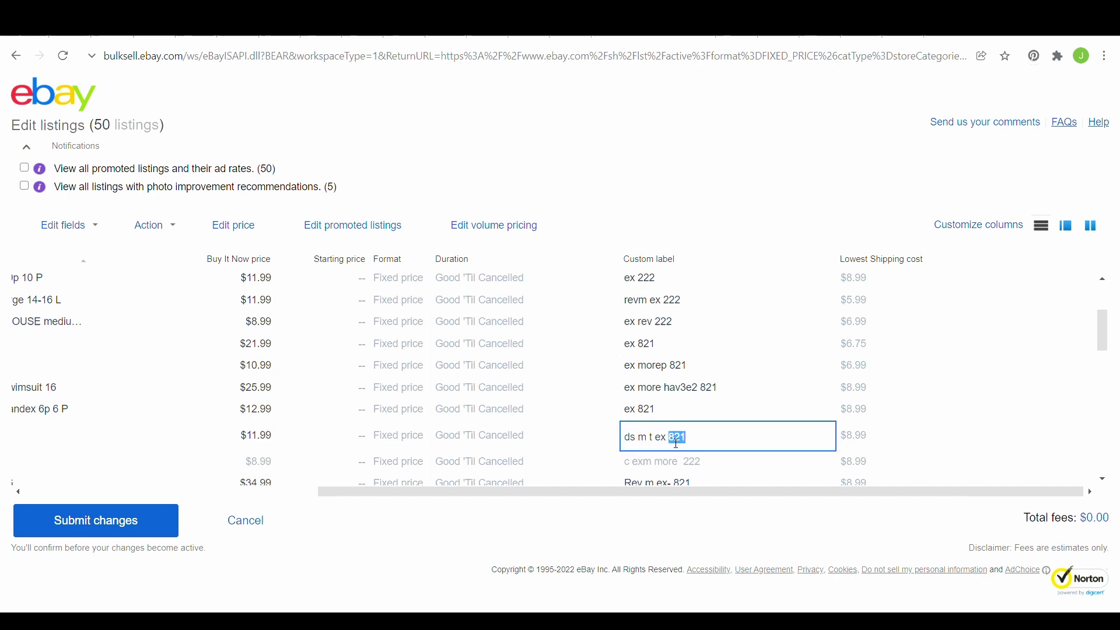
text(222)
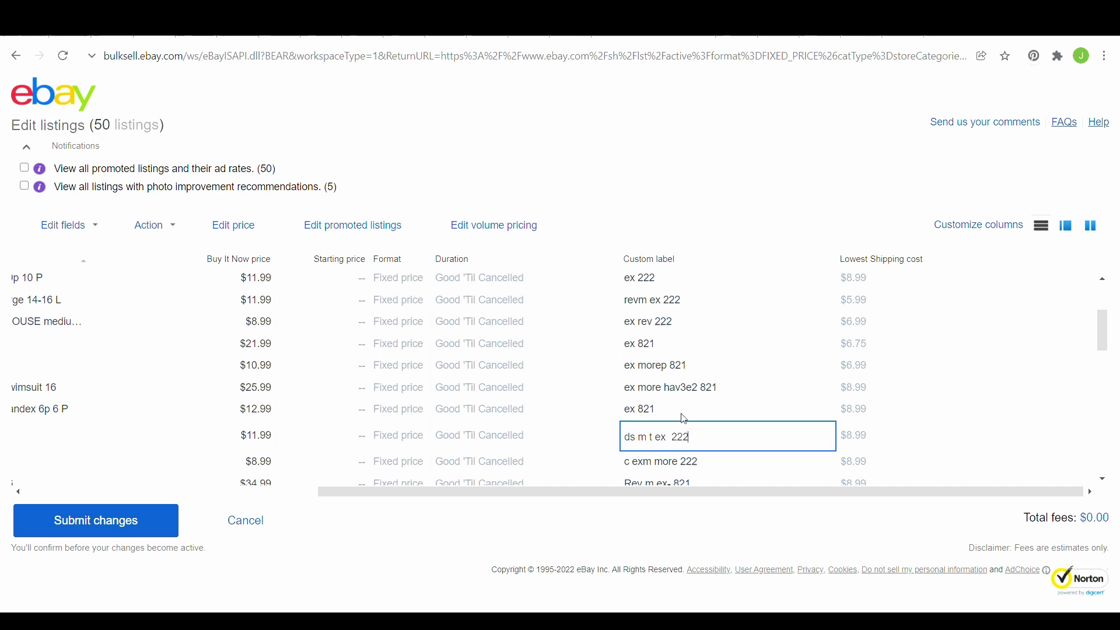
click(674, 412)
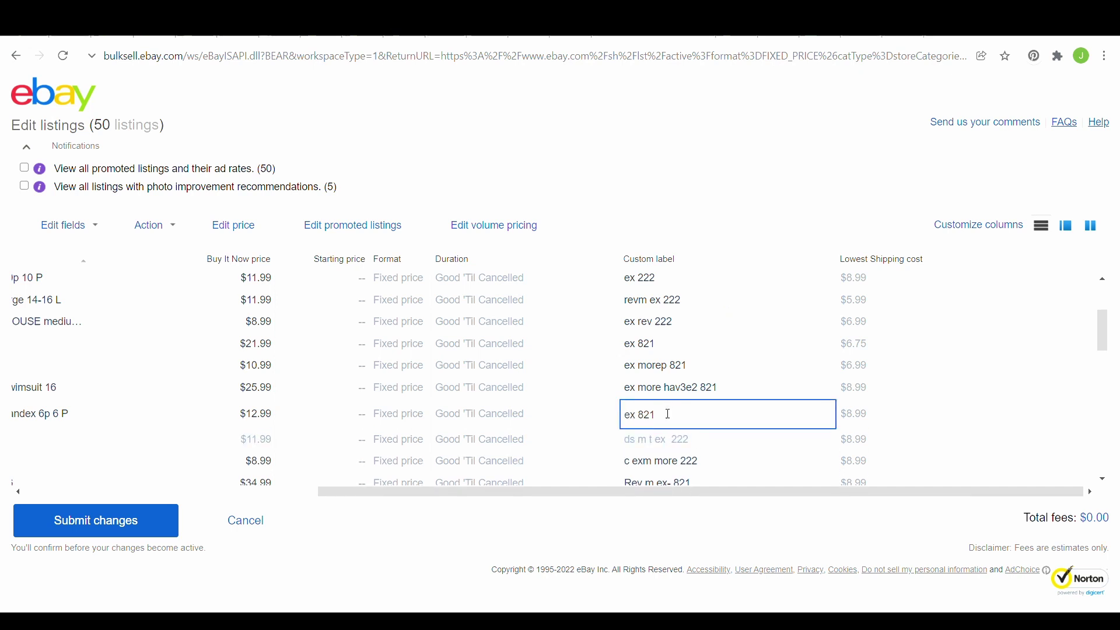
drag(668, 416, 648, 422)
text(222)
click(736, 393)
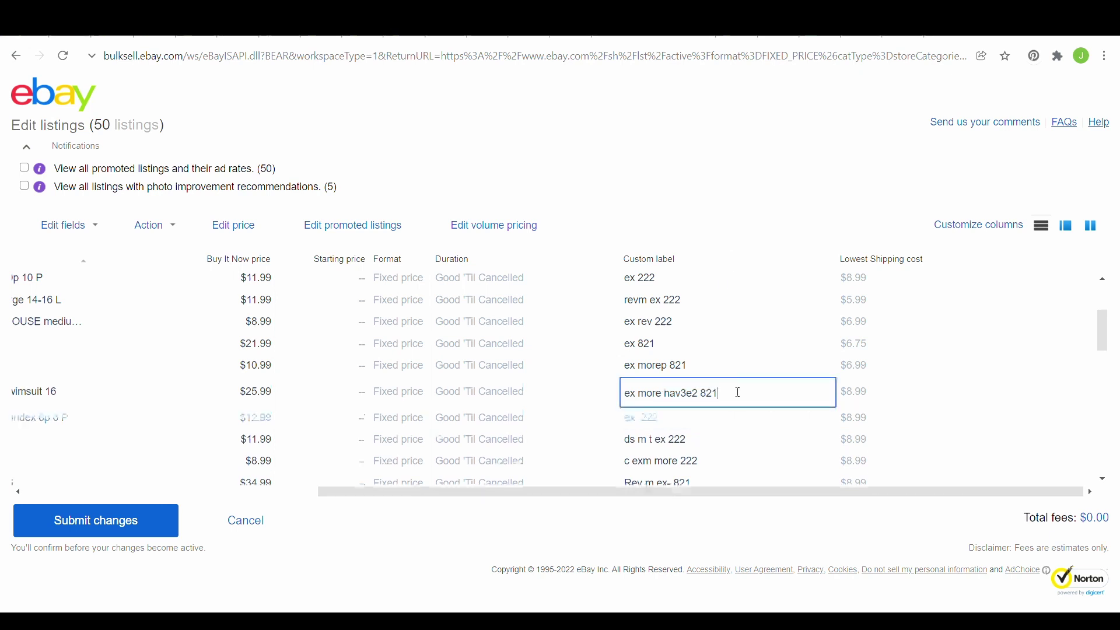
drag(731, 394, 707, 399)
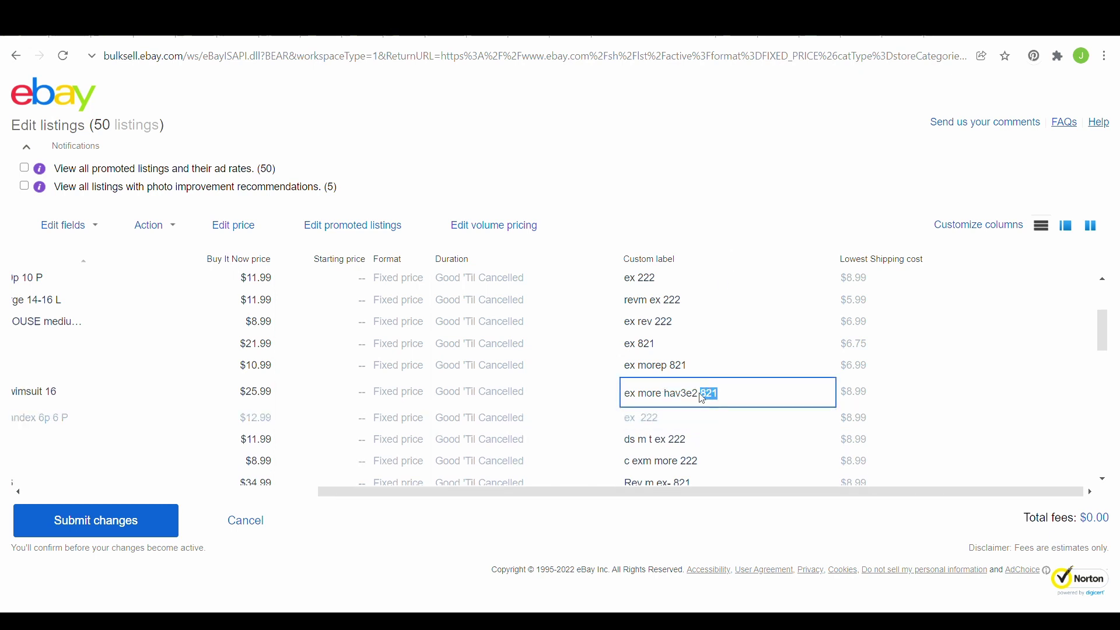
text(222)
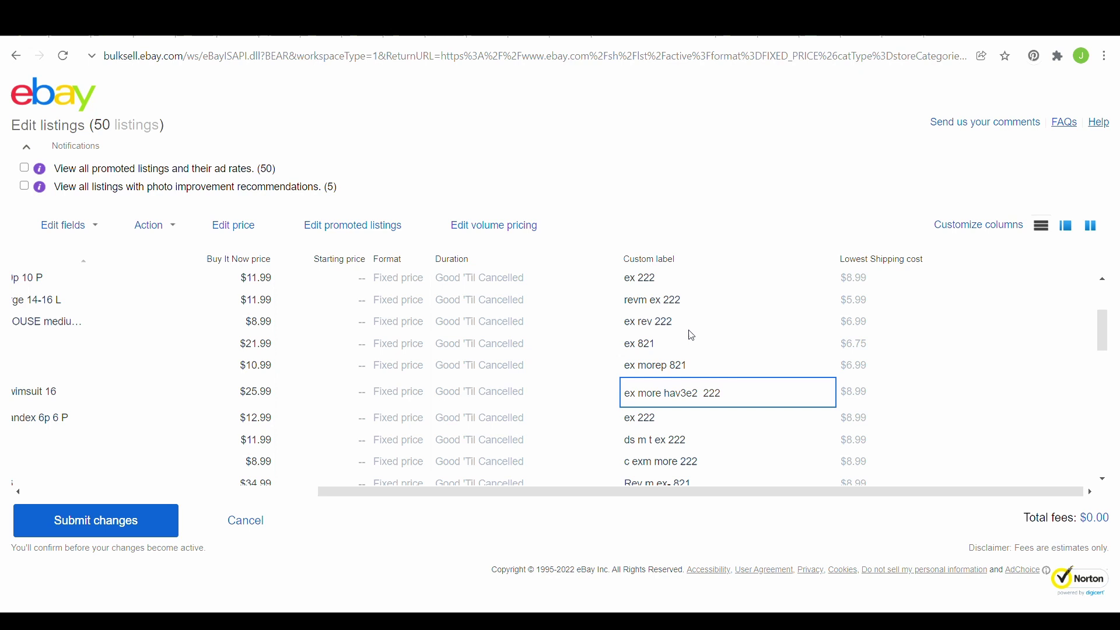
Step: Change the ex morep and the $21.99 listing's ex custom labels from 821 to 222
click(699, 371)
double_click(692, 374)
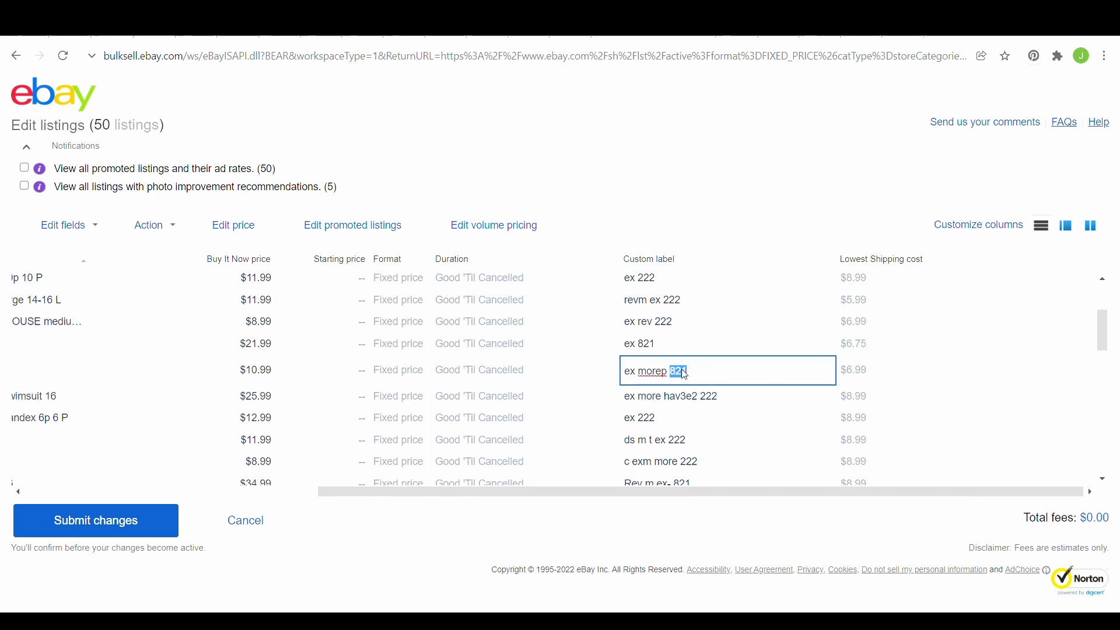
text(222)
click(645, 344)
double_click(645, 353)
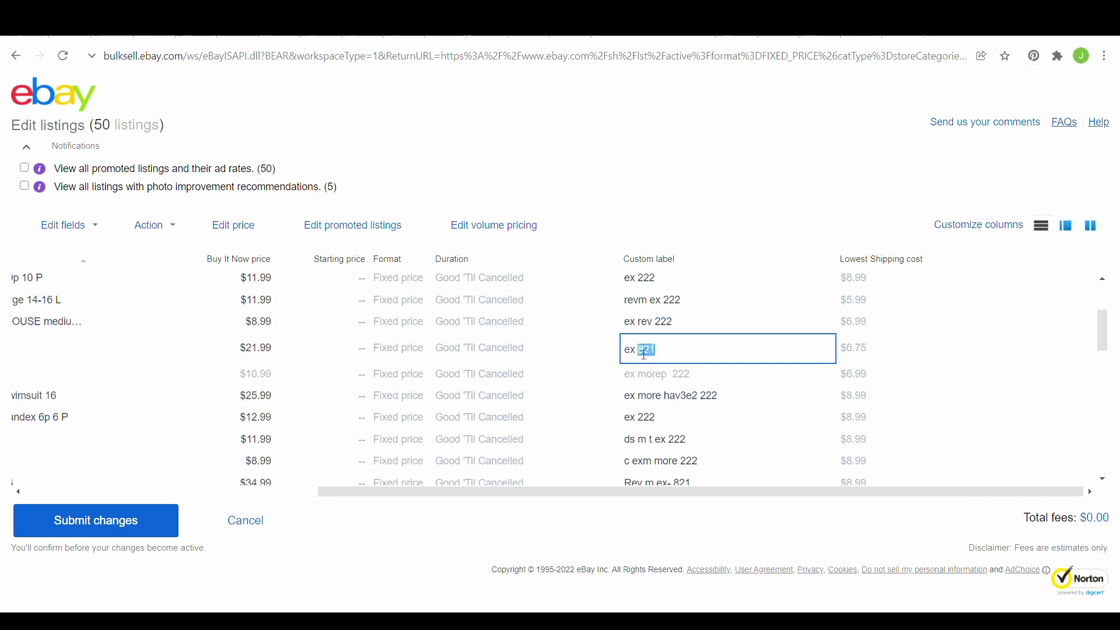
text(222)
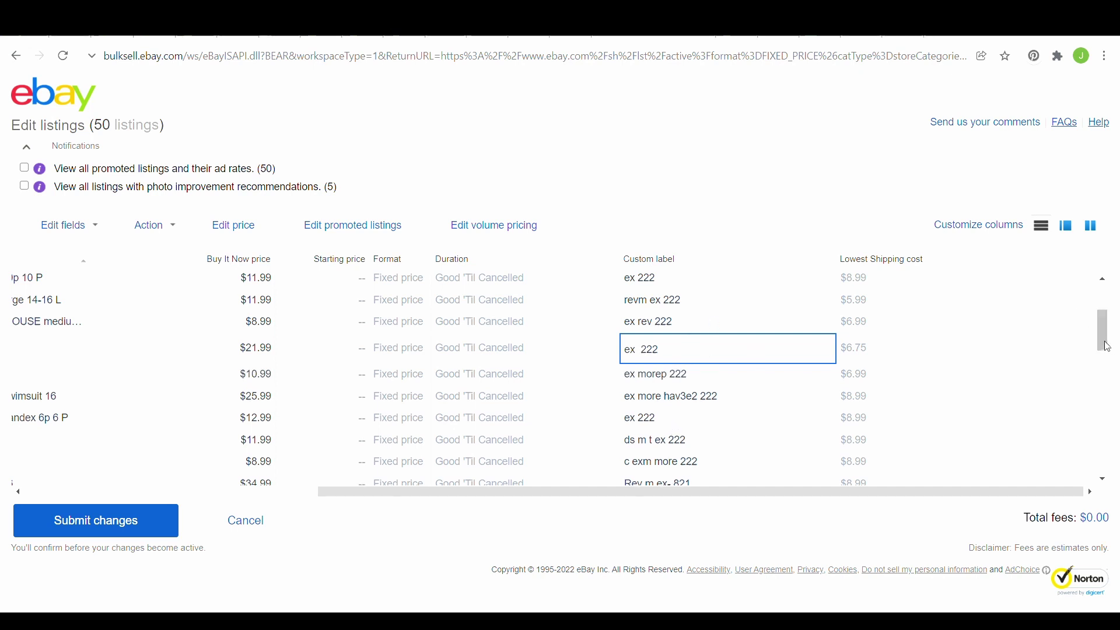
mouse_move(1107, 347)
mouse_down()
mouse_move(1107, 311)
mouse_move(1107, 356)
mouse_up()
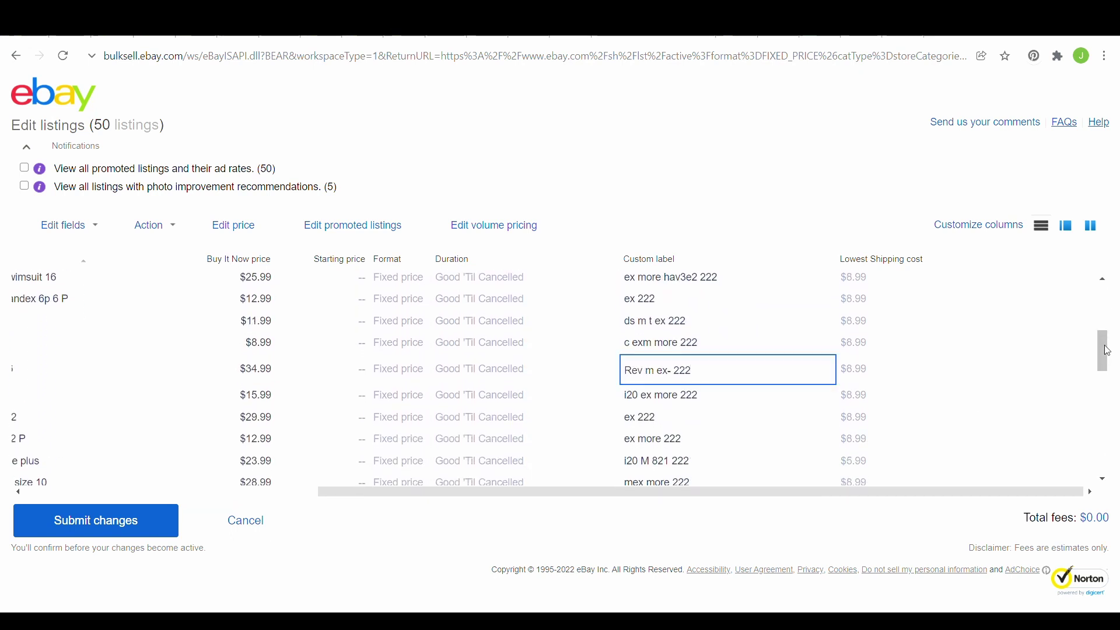
Step: Scroll through the Edit listings table to confirm every Custom label now ends in 222
drag(1109, 345, 1107, 378)
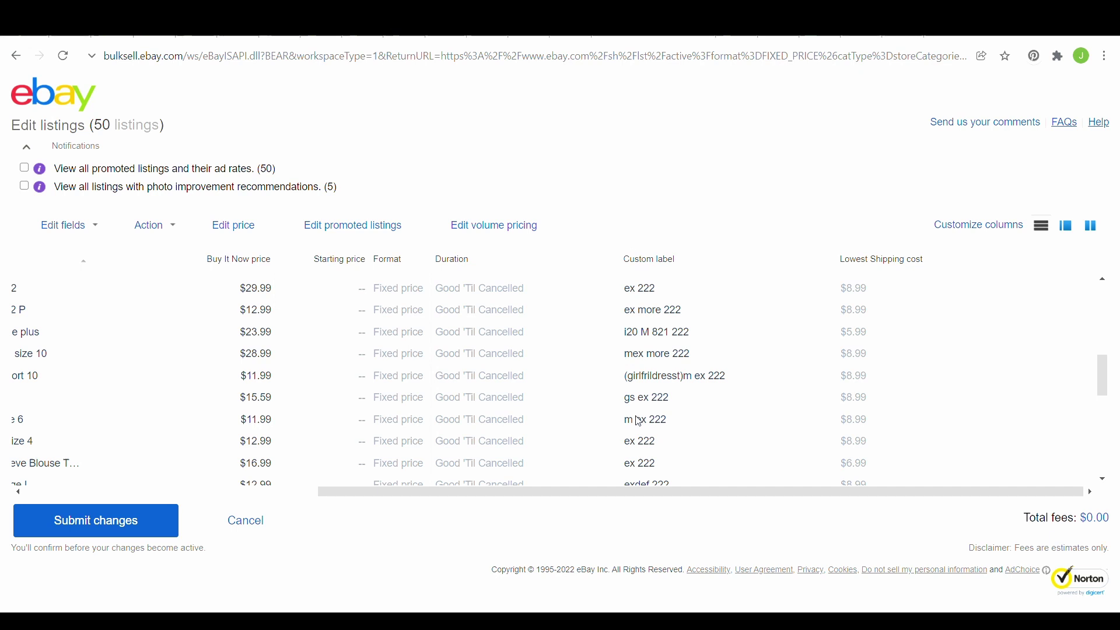
drag(1103, 379, 841, 422)
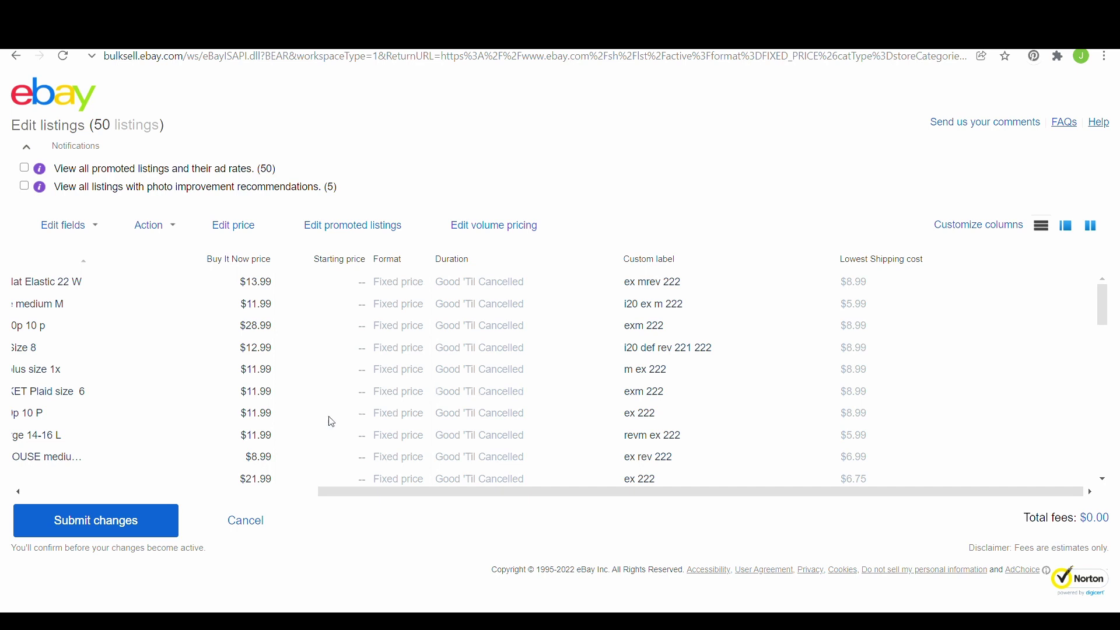
Step: Submit and confirm the changes to all 50 listings, then dismiss the success message
click(138, 523)
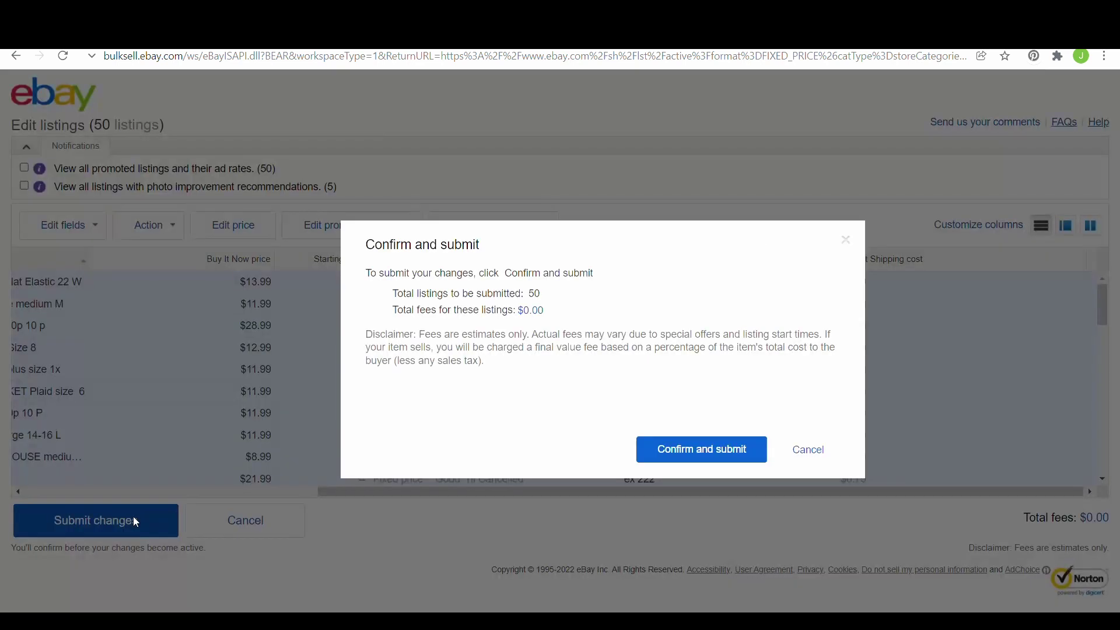
click(708, 447)
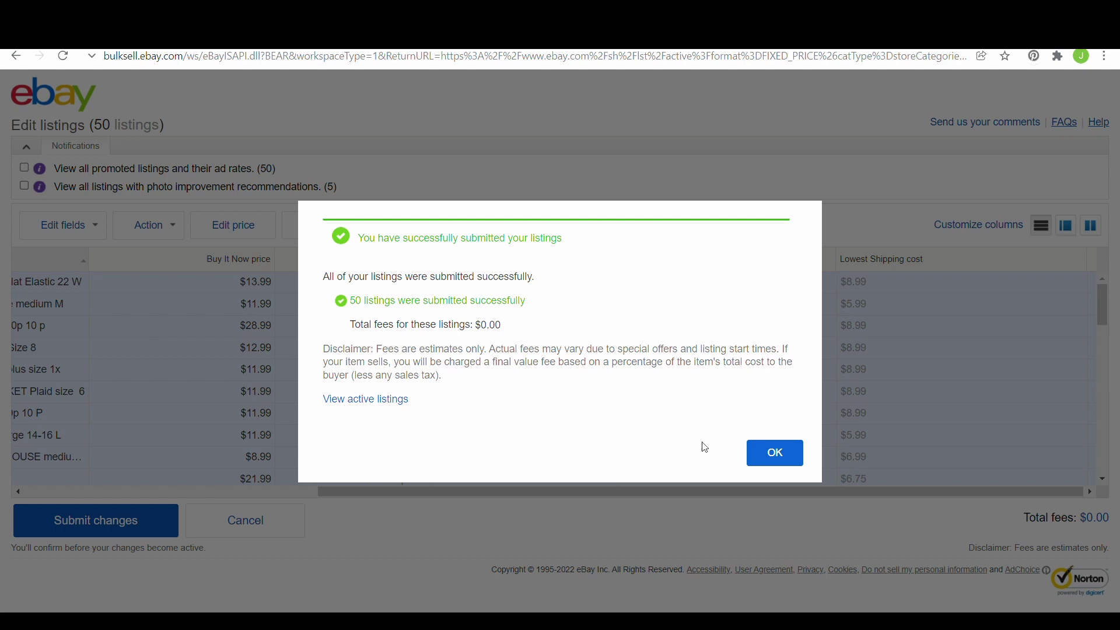
click(777, 454)
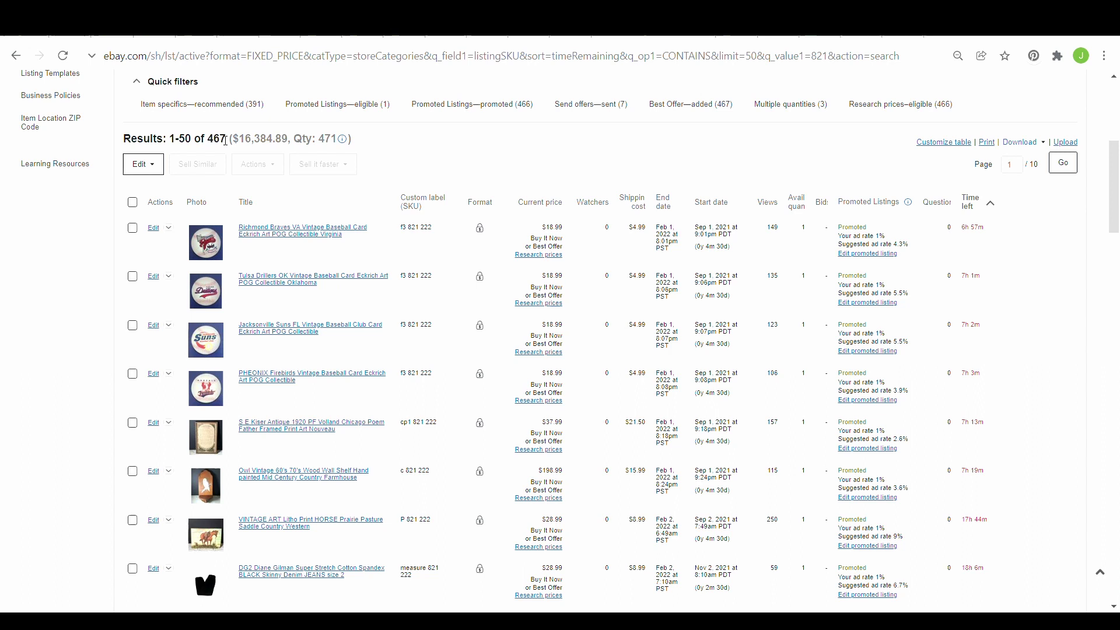
Step: Rerun the Custom label contains 821 search and view the 467 results
mouse_move(403, 257)
Step: Select all 50 listings on the page with the header checkbox, then deselect them again
click(132, 202)
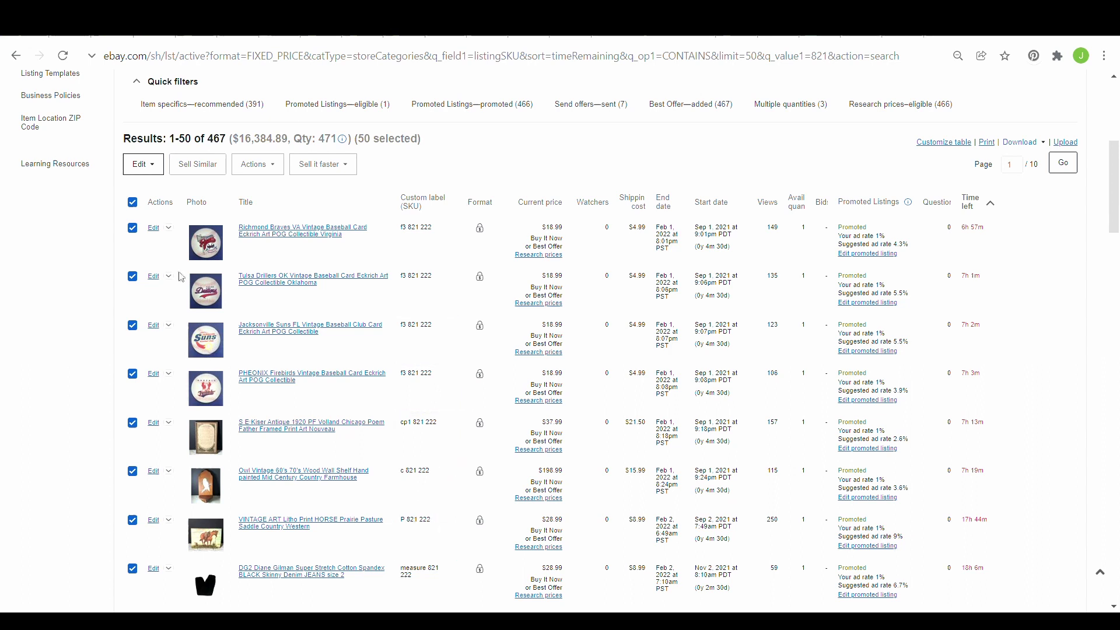
click(132, 203)
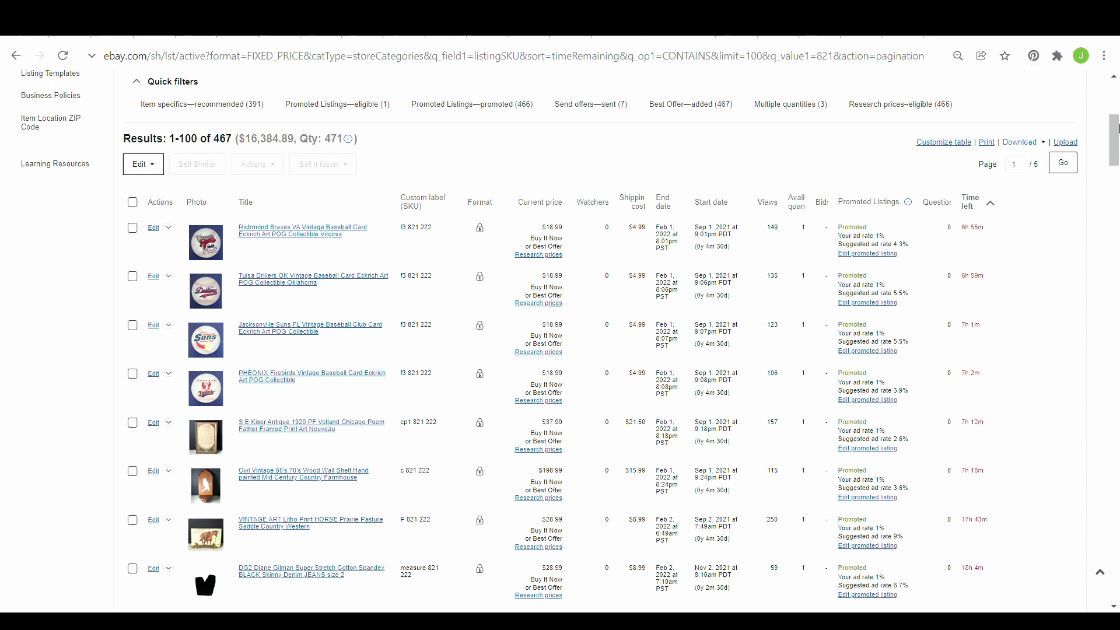
drag(1118, 128, 1118, 71)
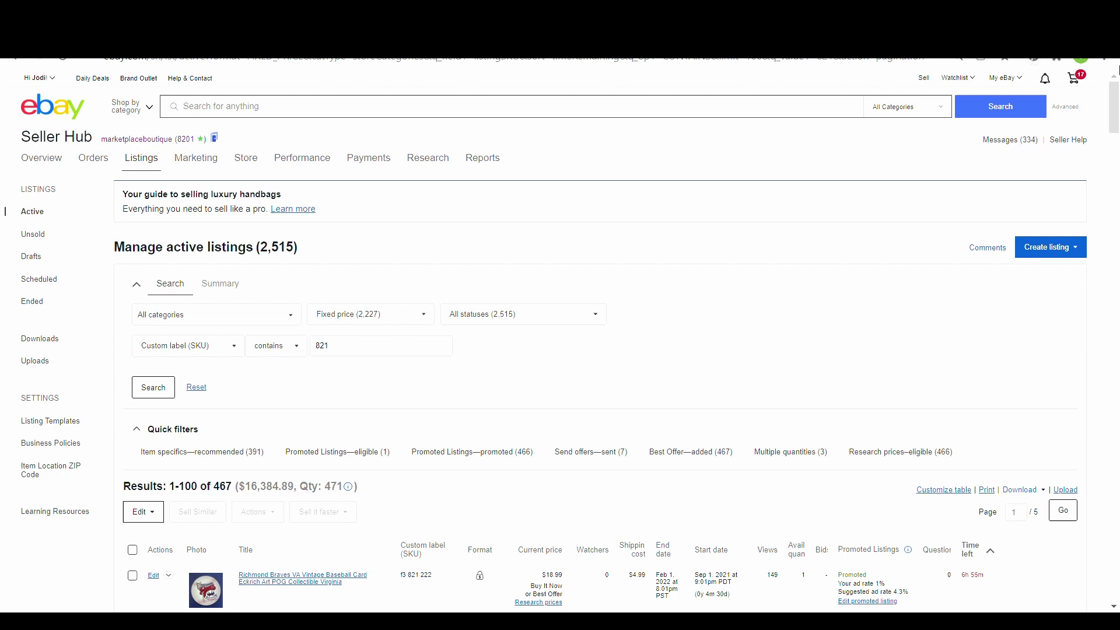
drag(1117, 104, 1117, 136)
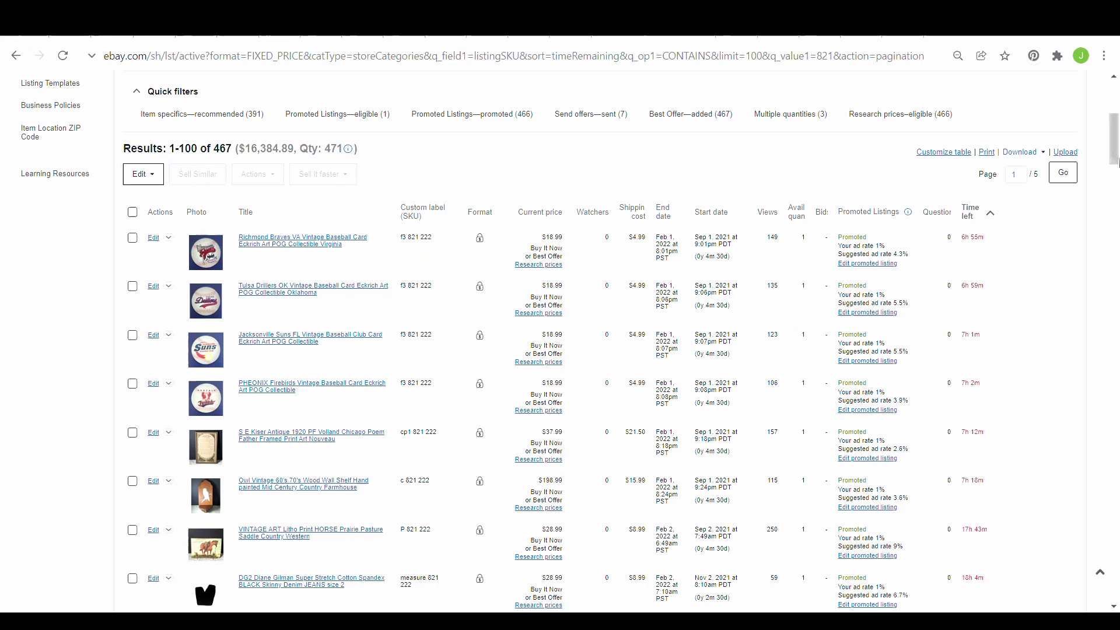
scroll(1118, 166, down, 3)
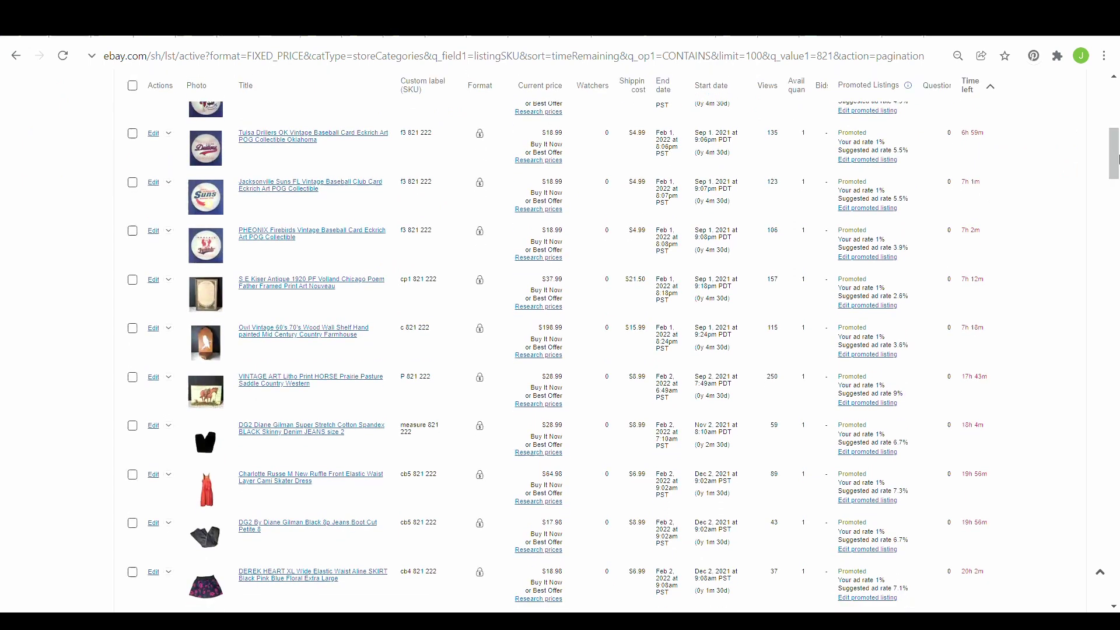
drag(1118, 158, 1119, 125)
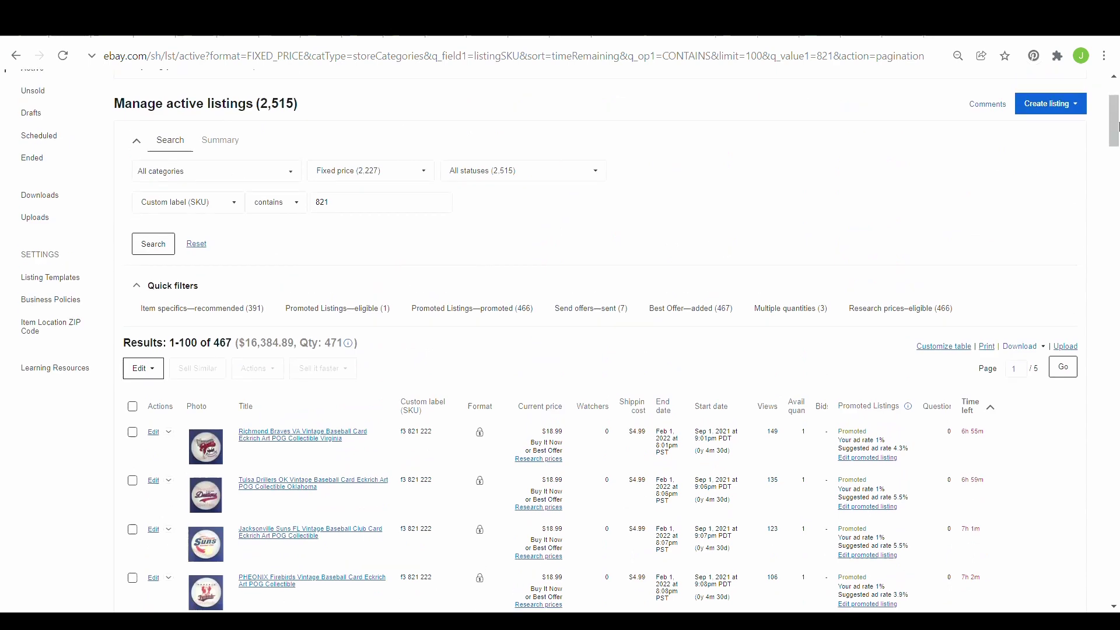